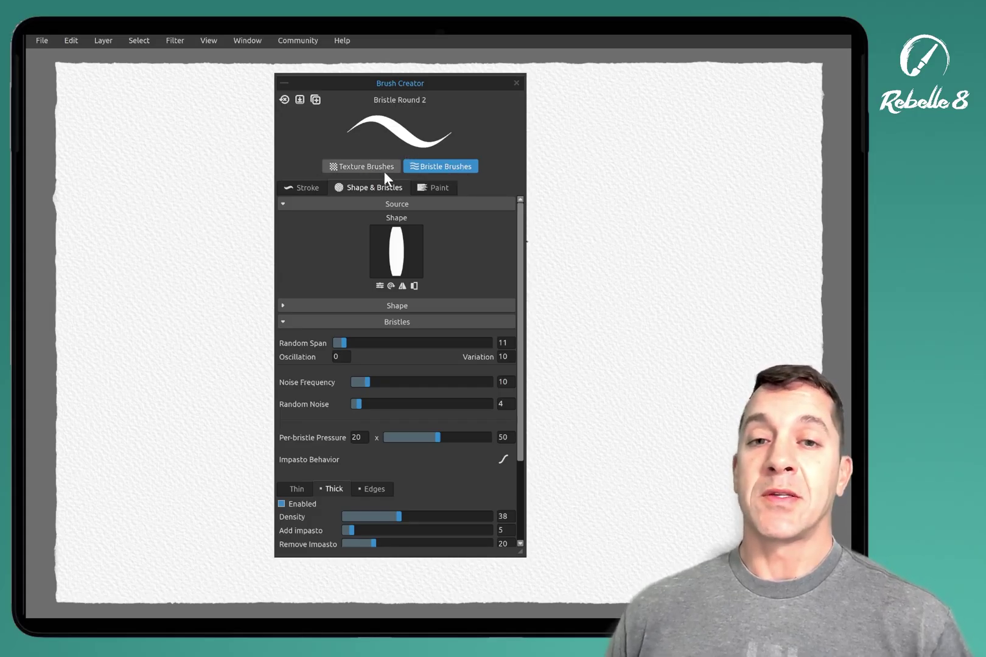
# Show the hidden panels and copy the Bristle Round 2 brush preset to the favorites.
pyautogui.press('Tab')
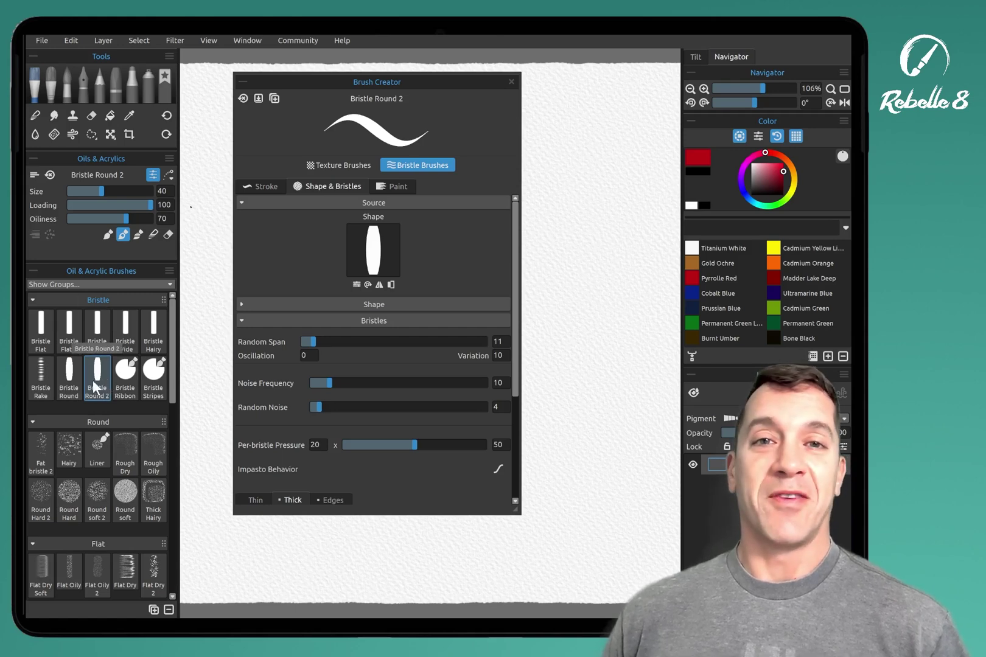
pyautogui.click(169, 272)
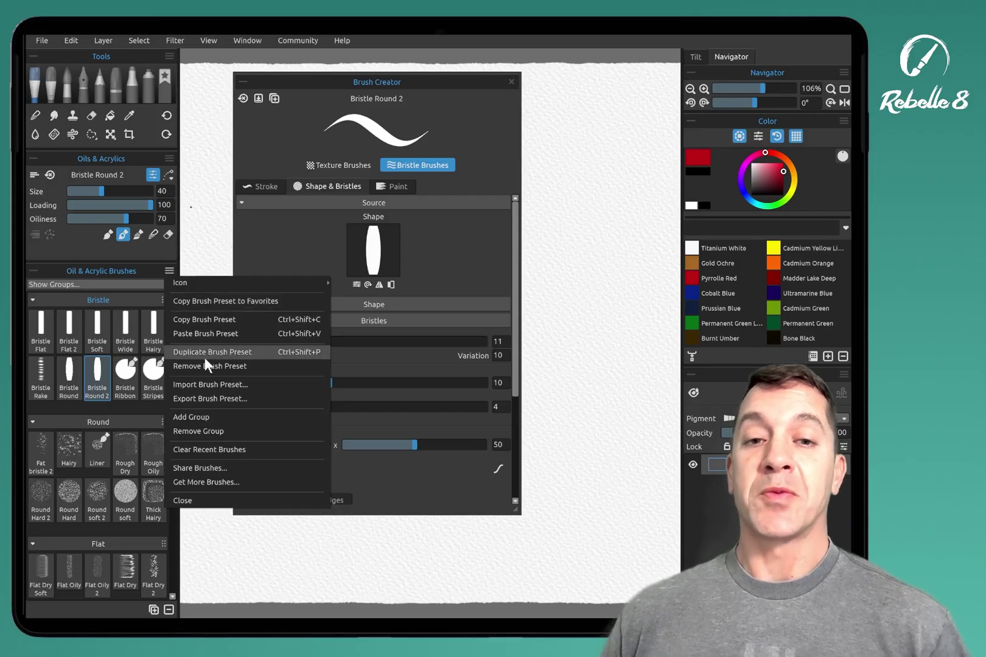
pyautogui.click(238, 300)
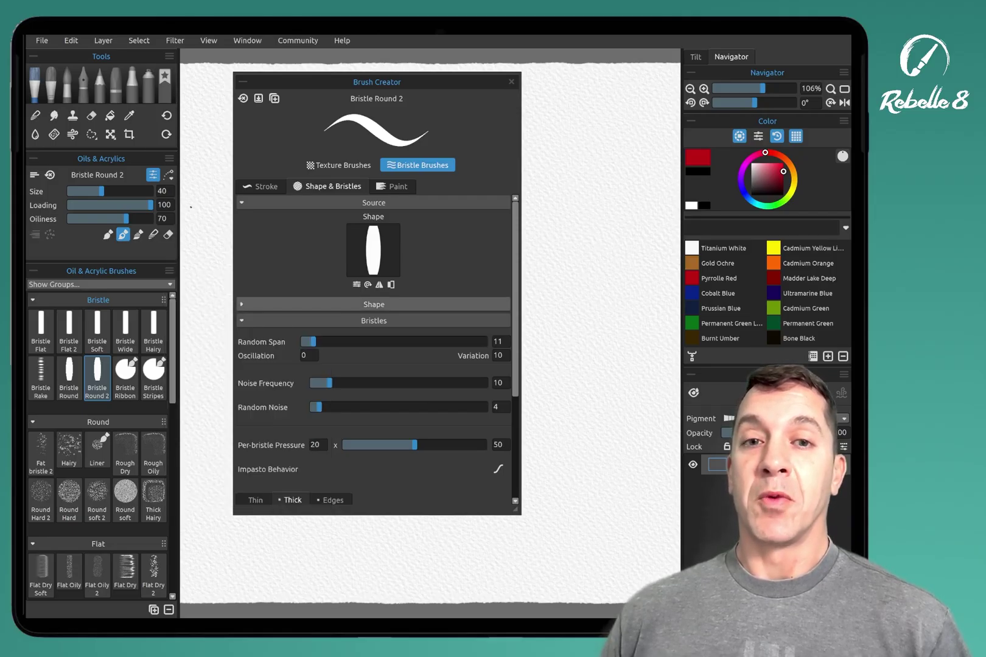
# Add a new group to the favorite brushes and move Bristle Round 2 from My Brushes 2 into it.
pyautogui.click(165, 97)
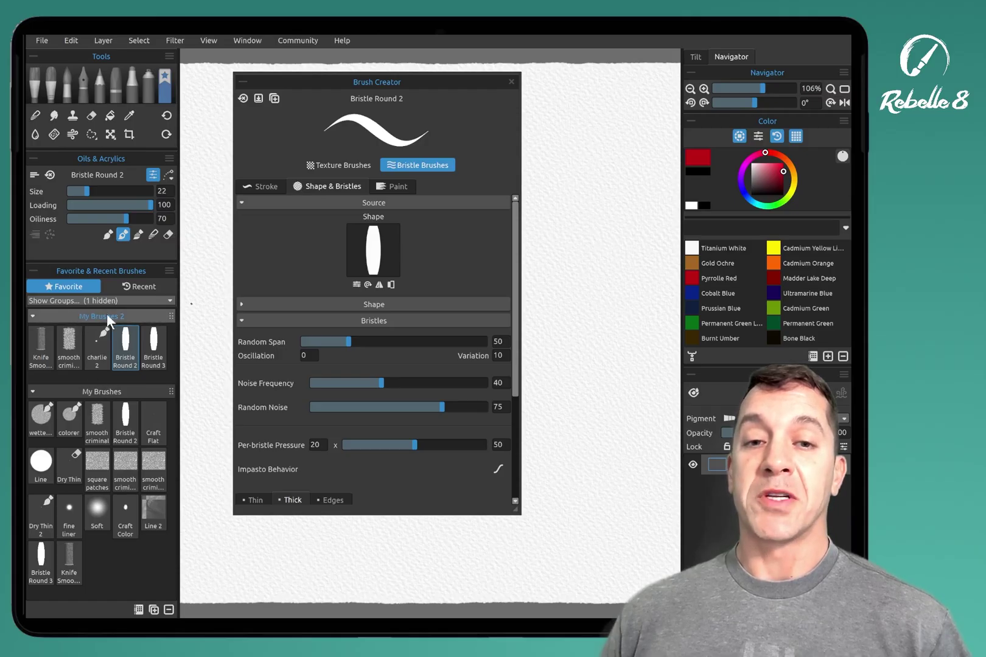
pyautogui.rightClick(116, 452)
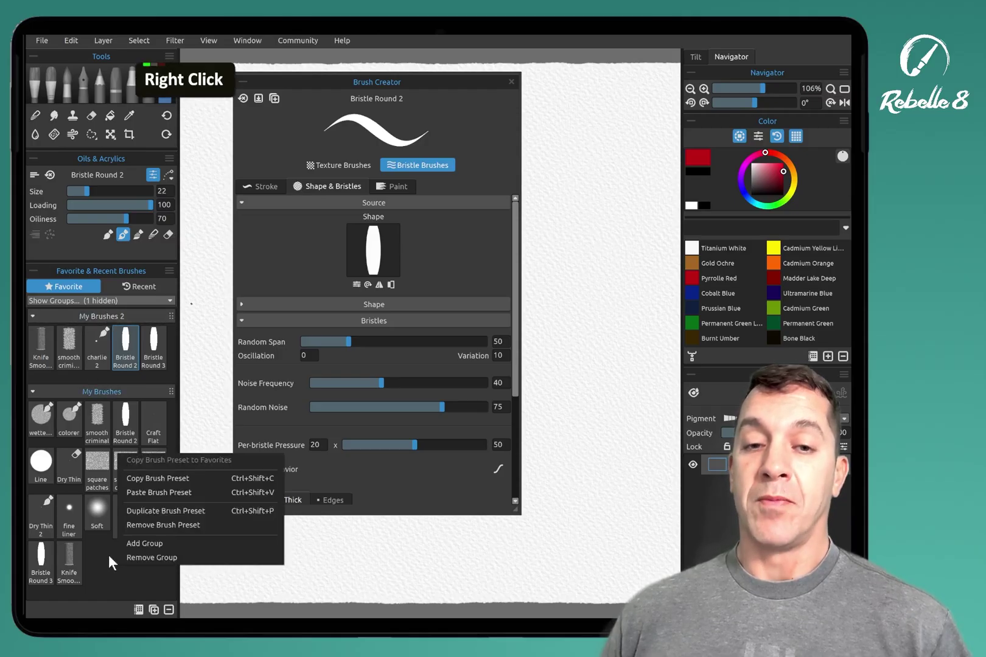
pyautogui.click(154, 540)
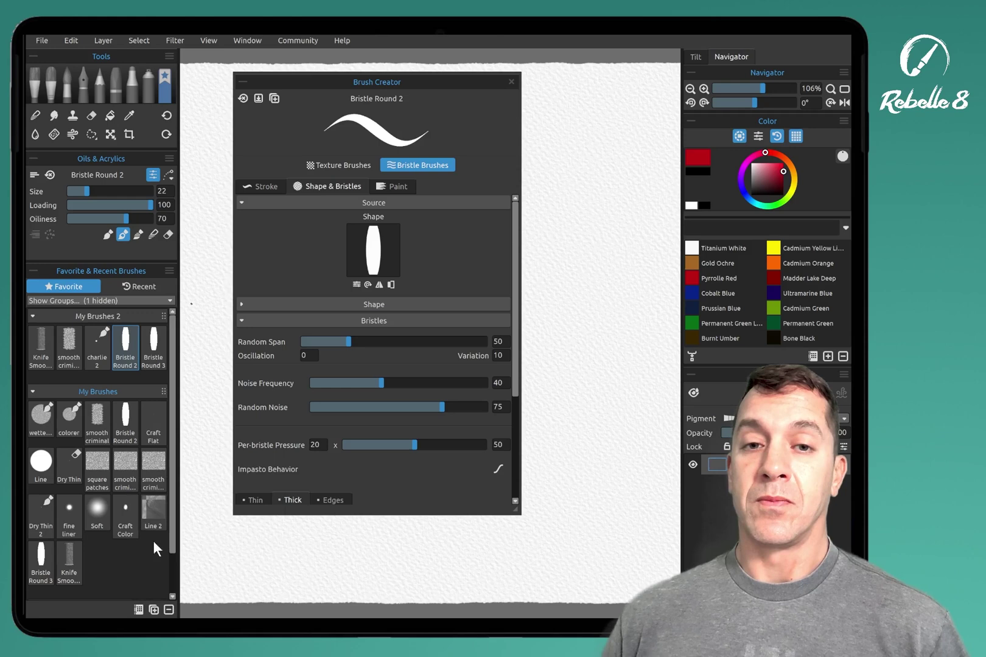
pyautogui.click(32, 392)
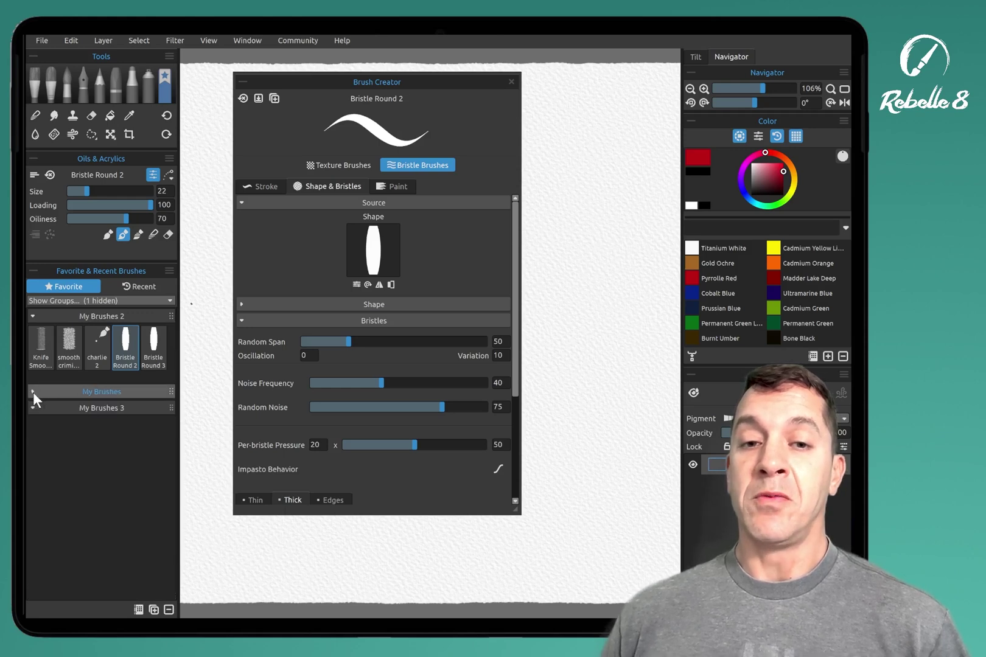
pyautogui.moveTo(126, 353)
pyautogui.mouseDown()
pyautogui.moveTo(121, 390)
pyautogui.moveTo(104, 409)
pyautogui.mouseUp()
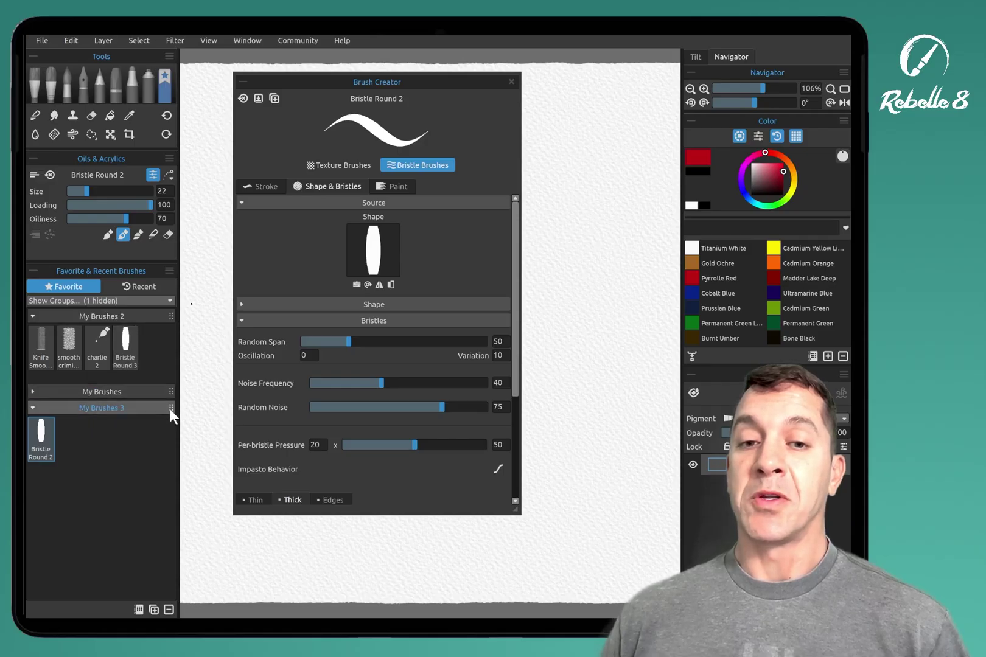
# Move the new brush group to the top of the favorites and rename it "Brush creator tutorial".
pyautogui.moveTo(158, 317); pyautogui.dragTo(166, 312)
pyautogui.doubleClick(111, 315)
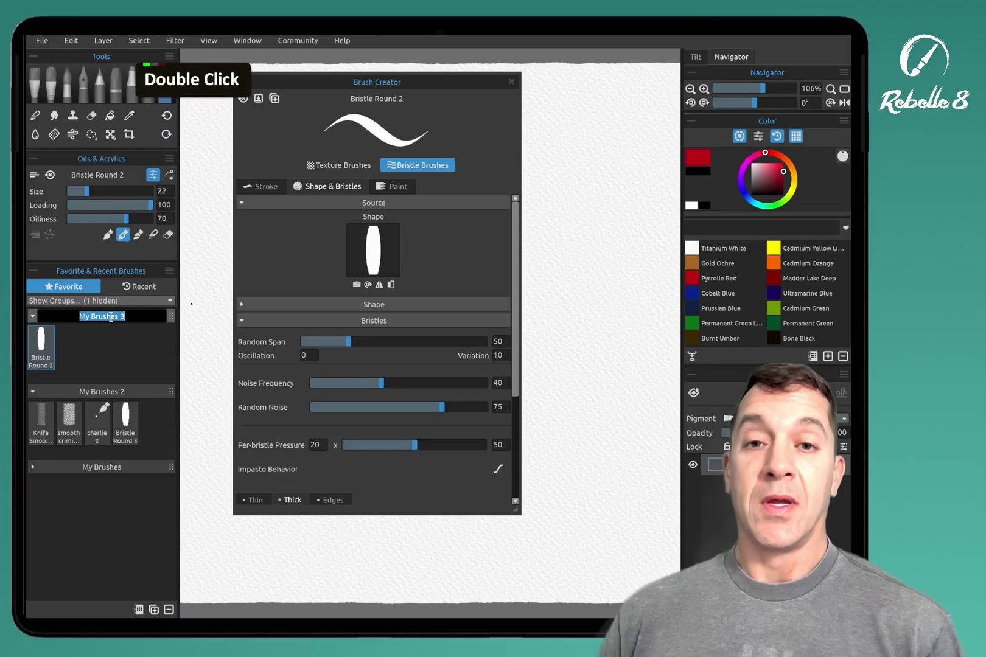
pyautogui.write('tutorial')
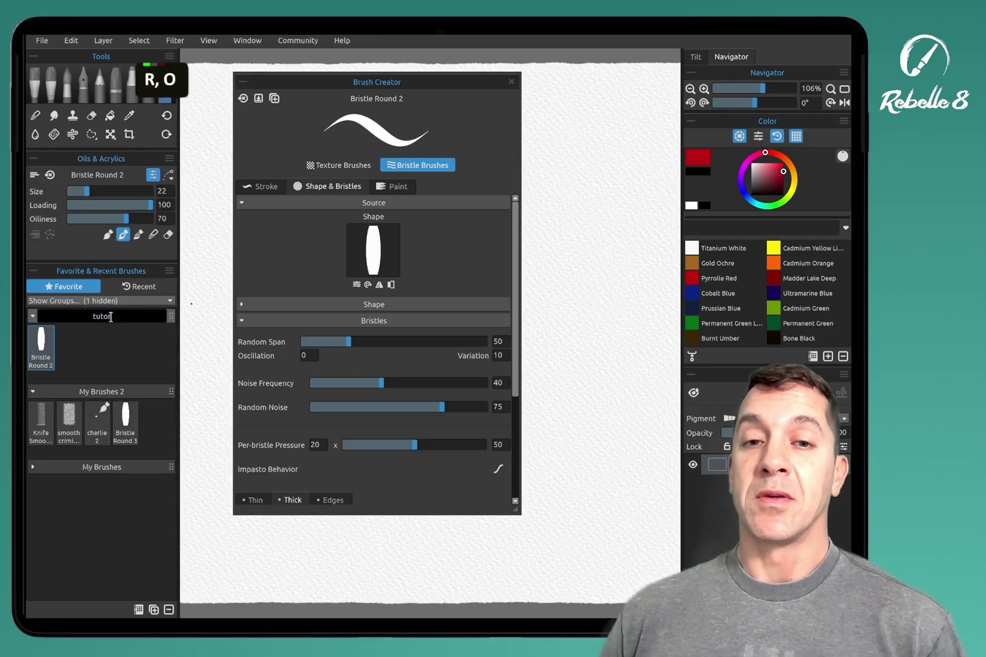
pyautogui.press('Return')
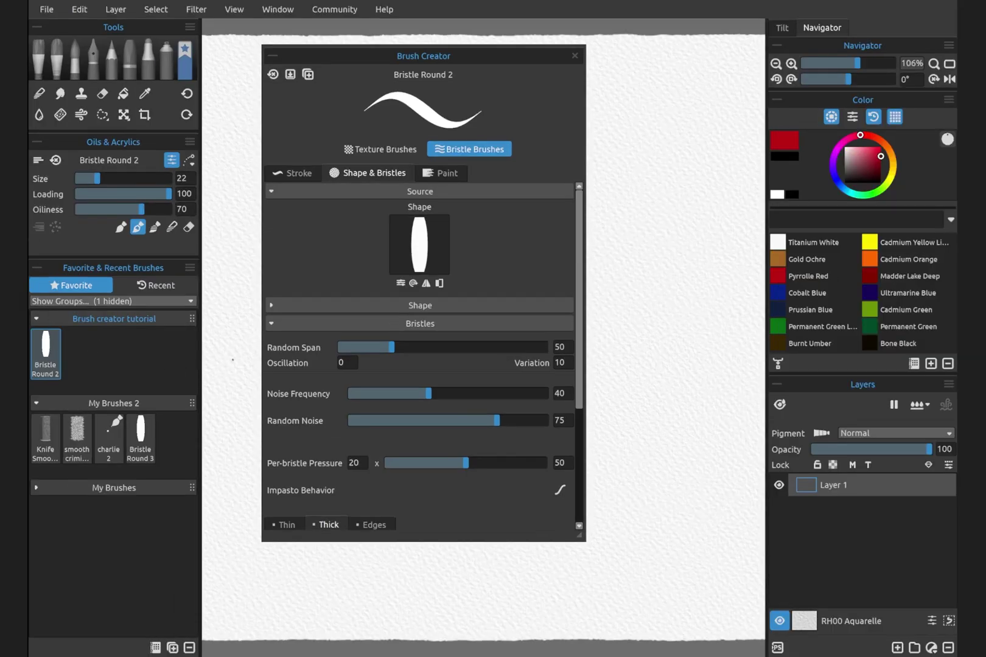
# Enter tablet mode to hide the panels, and close and reopen the Brush Creator over the middle of the canvas.
pyautogui.press('Tab')
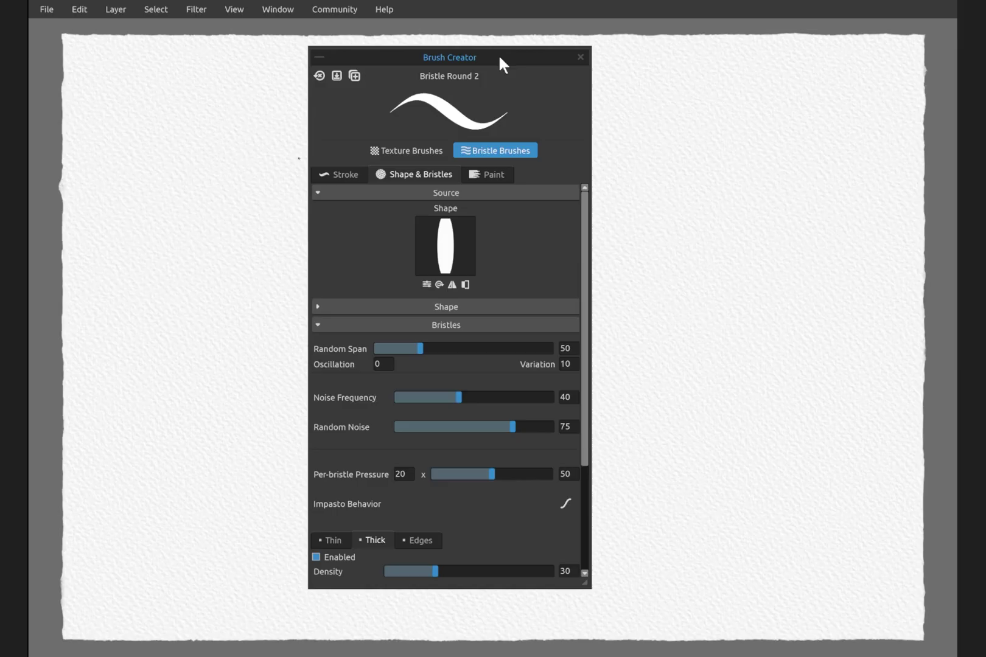
pyautogui.moveTo(498, 54)
pyautogui.mouseDown()
pyautogui.moveTo(490, 54)
pyautogui.moveTo(508, 58)
pyautogui.mouseUp()
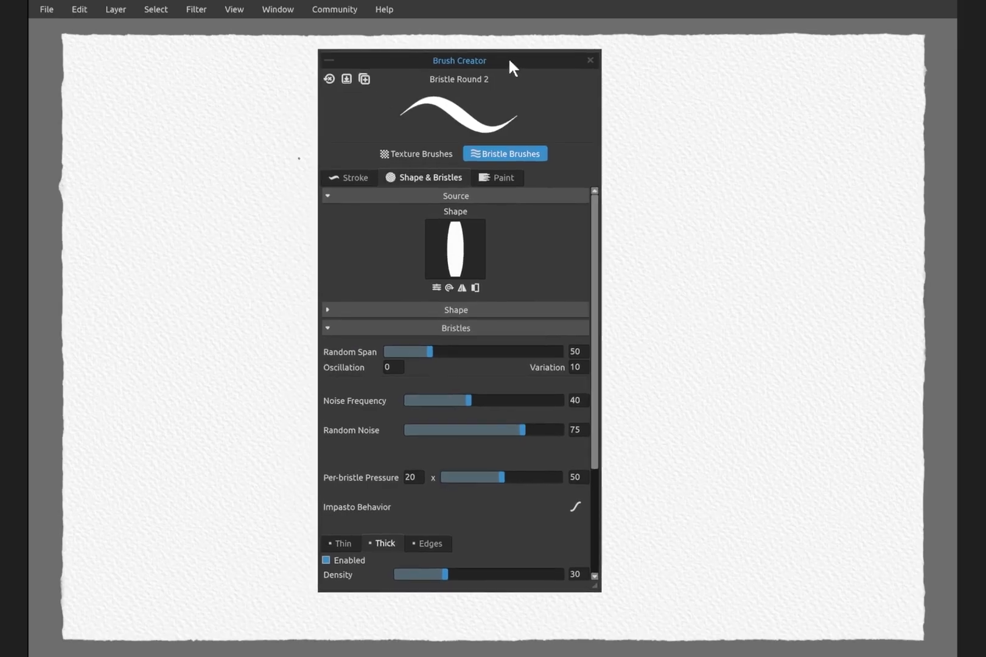
pyautogui.press('F5')
pyautogui.press('F5')
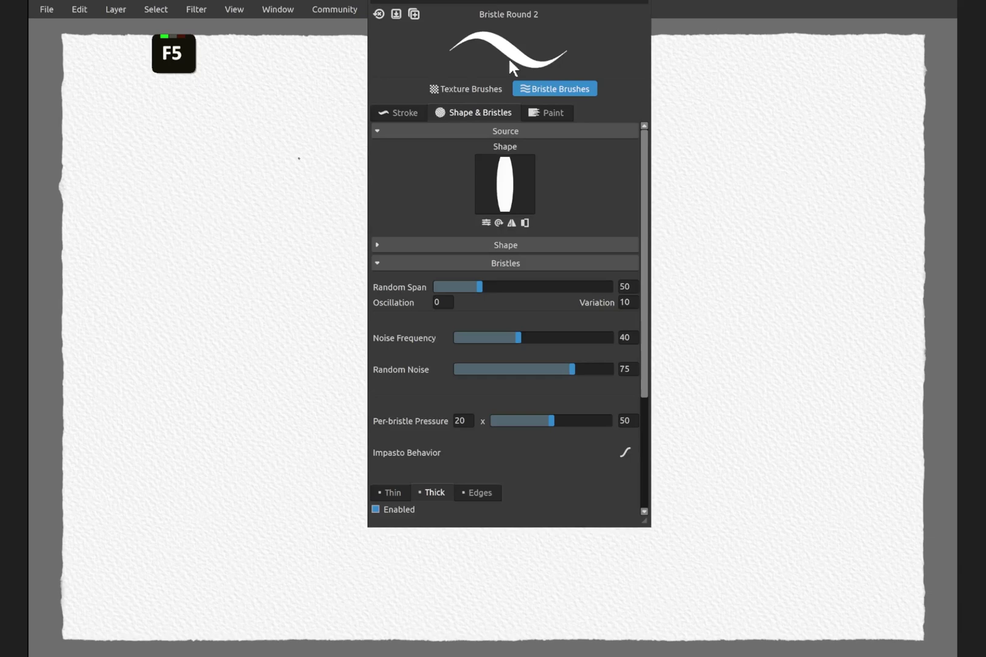
pyautogui.moveTo(526, 23); pyautogui.dragTo(516, 59)
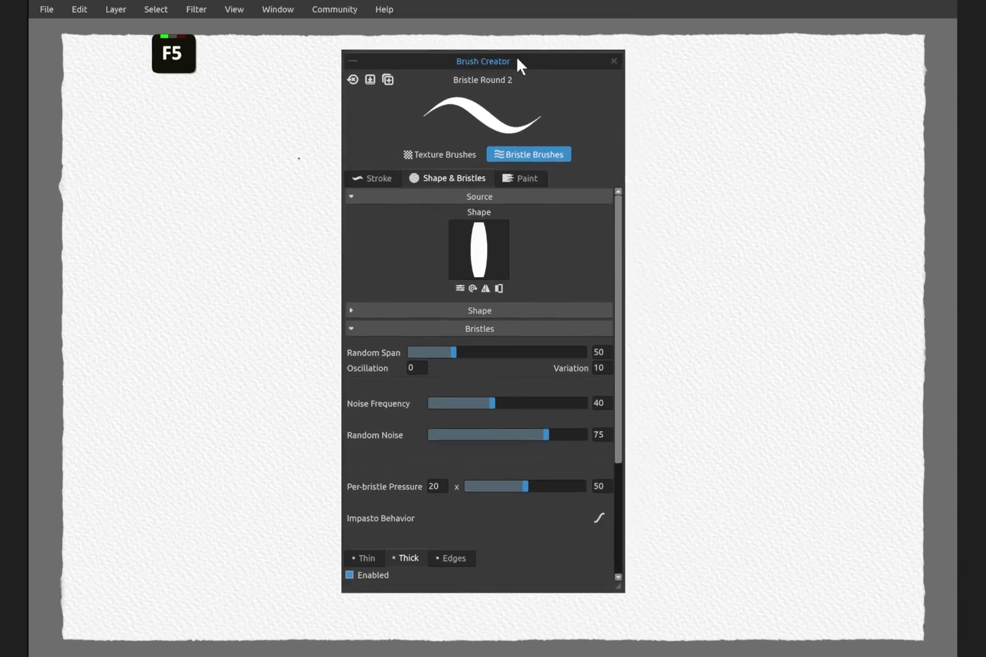
# Bring back the panels, close and reopen the Brush Creator from the brush properties, and return to tablet mode.
pyautogui.click(279, 9)
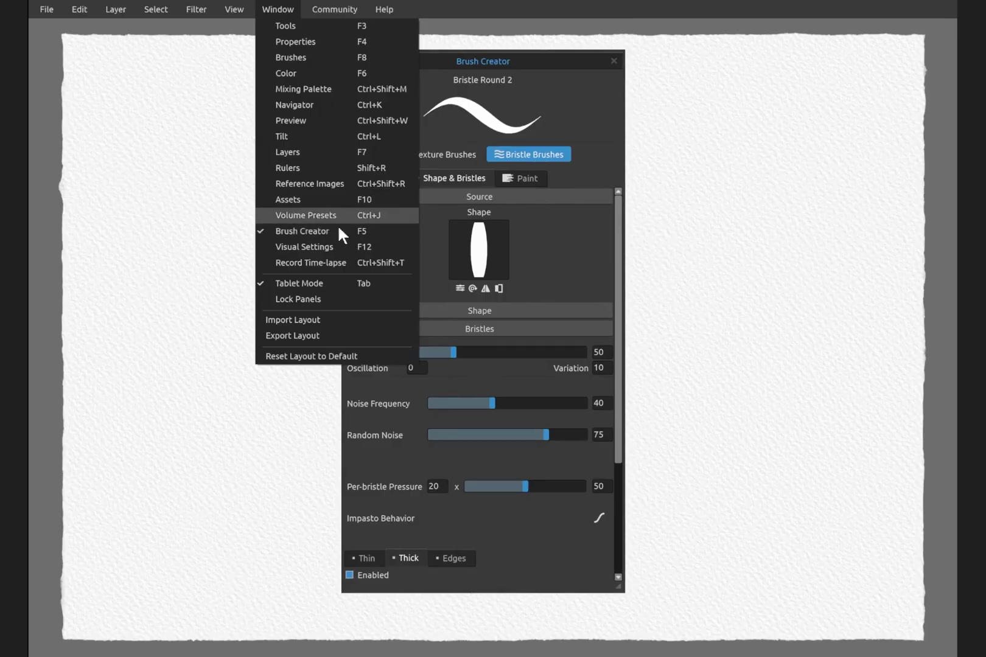
pyautogui.press('Tab')
pyautogui.press('Tab')
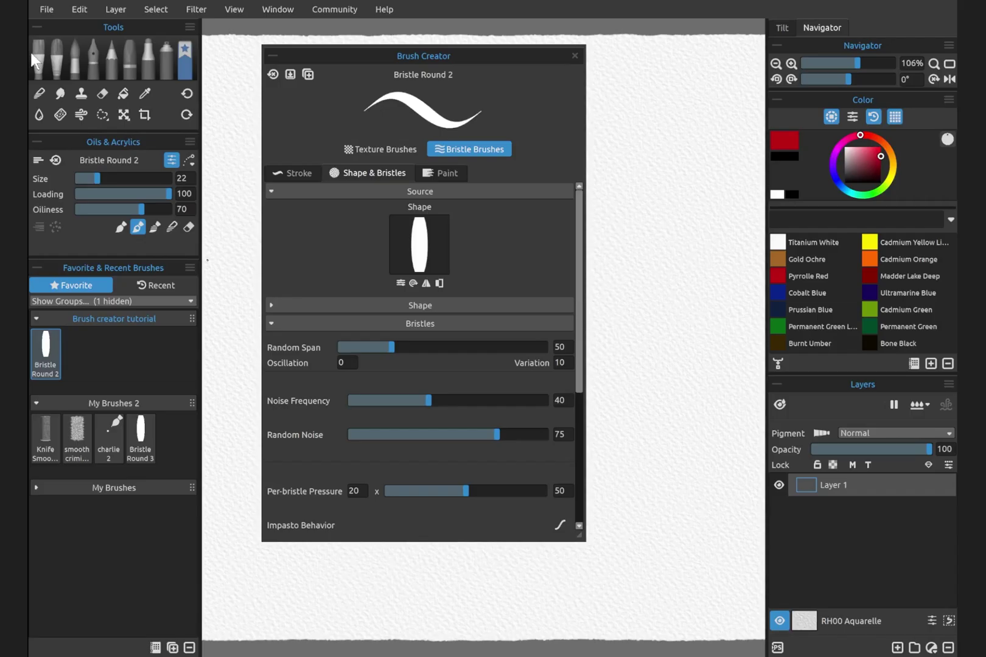
pyautogui.click(172, 160)
pyautogui.click(172, 160)
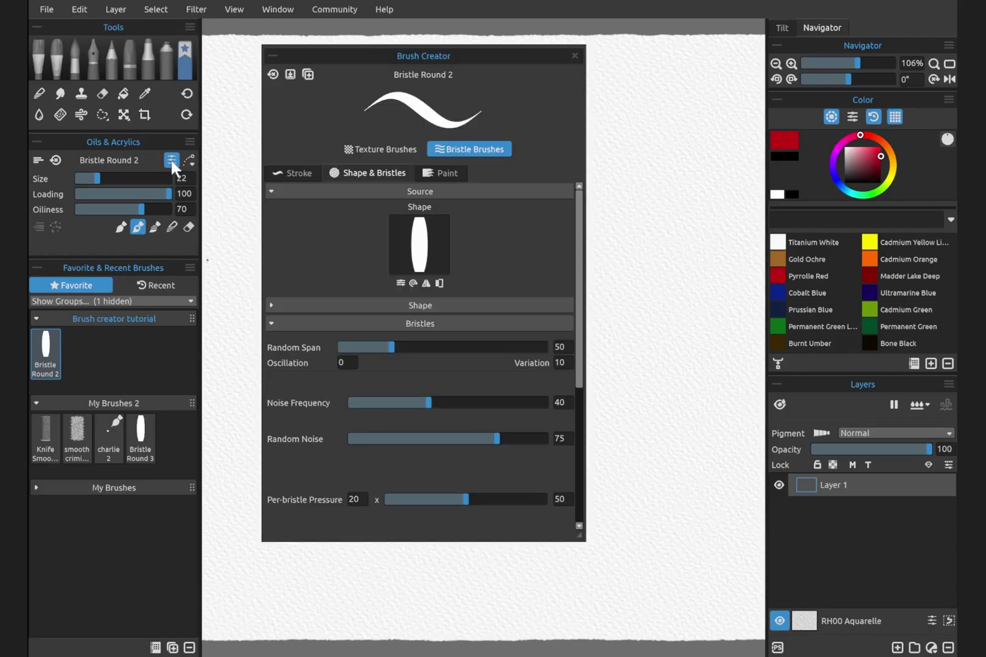
pyautogui.press('Tab')
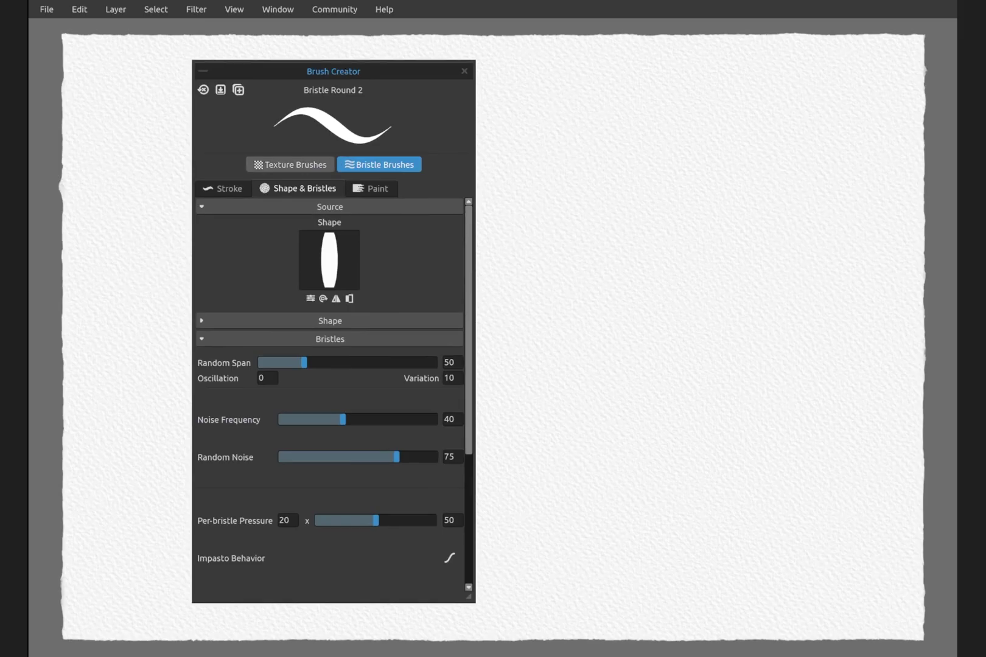
# Switch Bristle Round 2 to the Texture Brushes type and paint a short vertical test patch on the canvas.
pyautogui.click(290, 165)
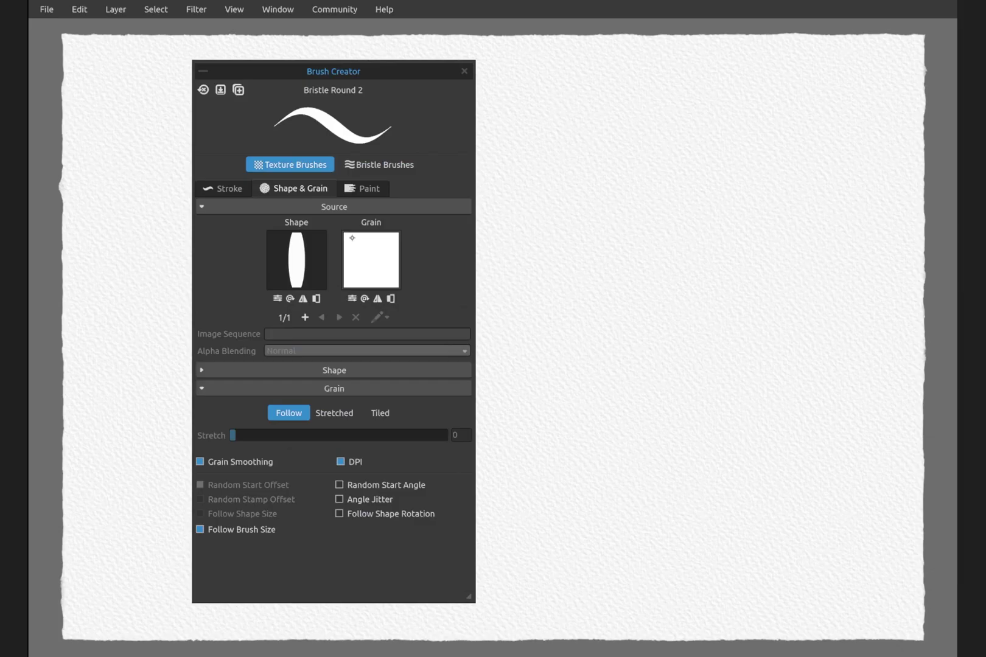
pyautogui.moveTo(588, 251); pyautogui.dragTo(617, 183)
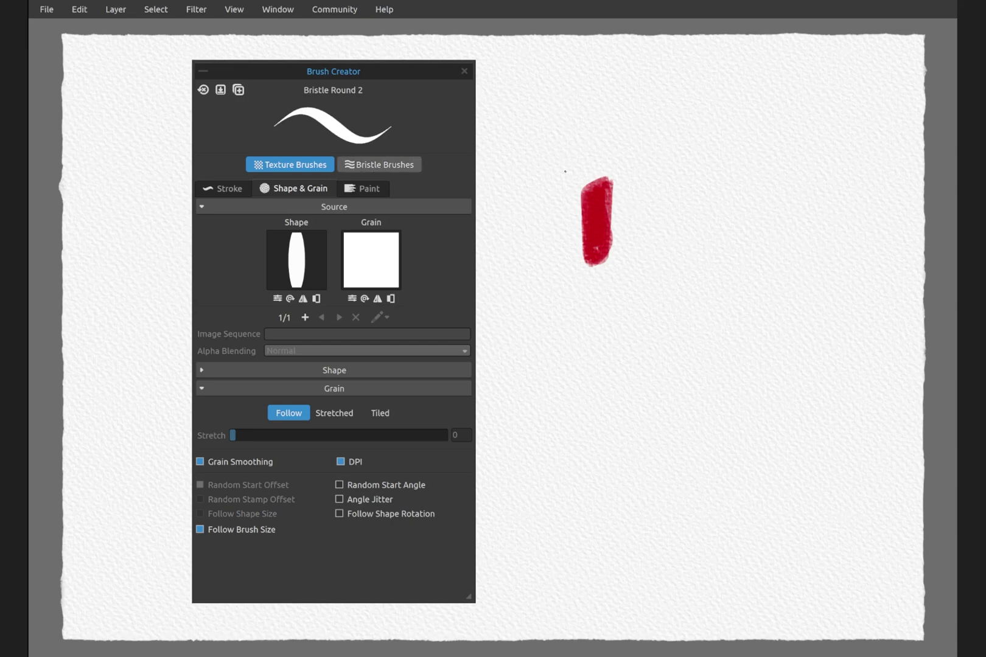
# Set the stroke spacing to 104 and paint a long curved test stroke around the red patch.
pyautogui.click(222, 188)
pyautogui.moveTo(265, 382); pyautogui.dragTo(314, 384)
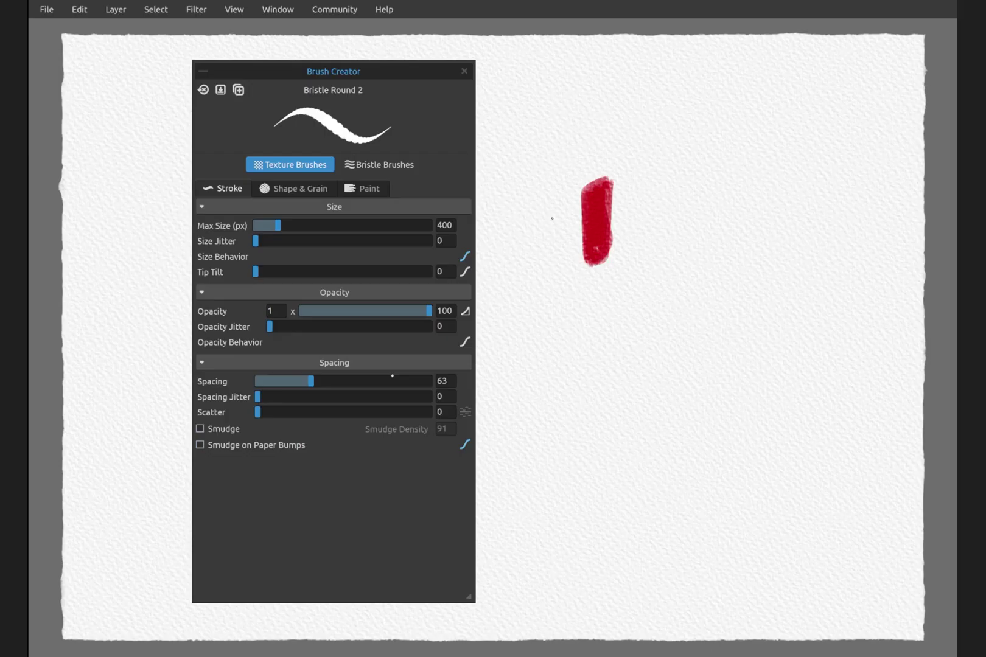
pyautogui.moveTo(314, 381); pyautogui.dragTo(347, 381)
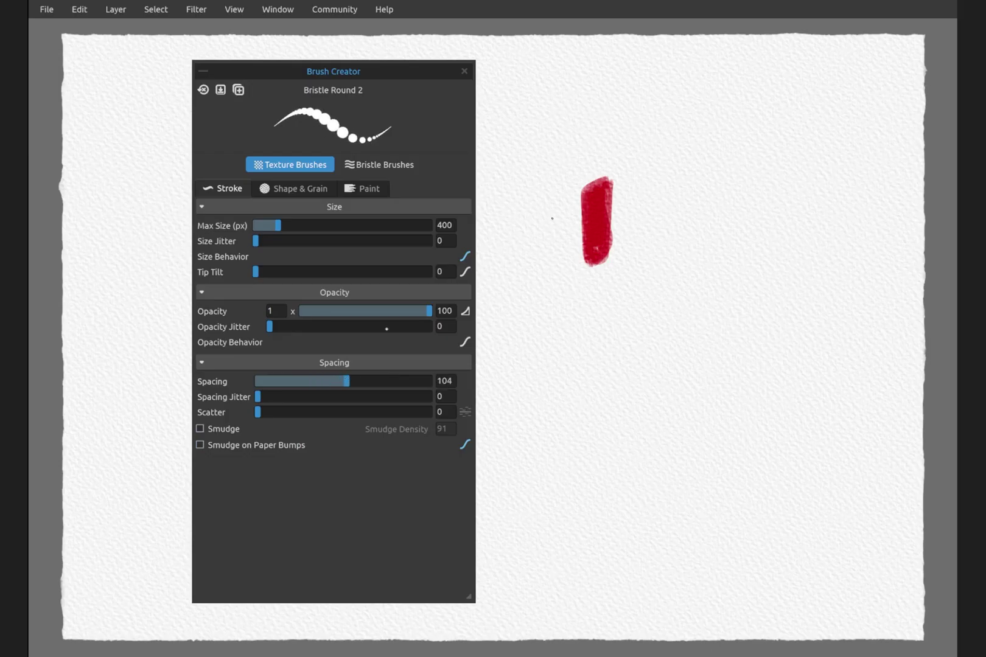
pyautogui.moveTo(542, 124)
pyautogui.mouseDown()
pyautogui.moveTo(671, 106)
pyautogui.moveTo(765, 193)
pyautogui.moveTo(639, 295)
pyautogui.moveTo(613, 410)
pyautogui.moveTo(643, 415)
pyautogui.mouseUp()
# Paint two more curved strokes outside the first one, with the spacing set to 12 and 35 respectively.
pyautogui.click(293, 188)
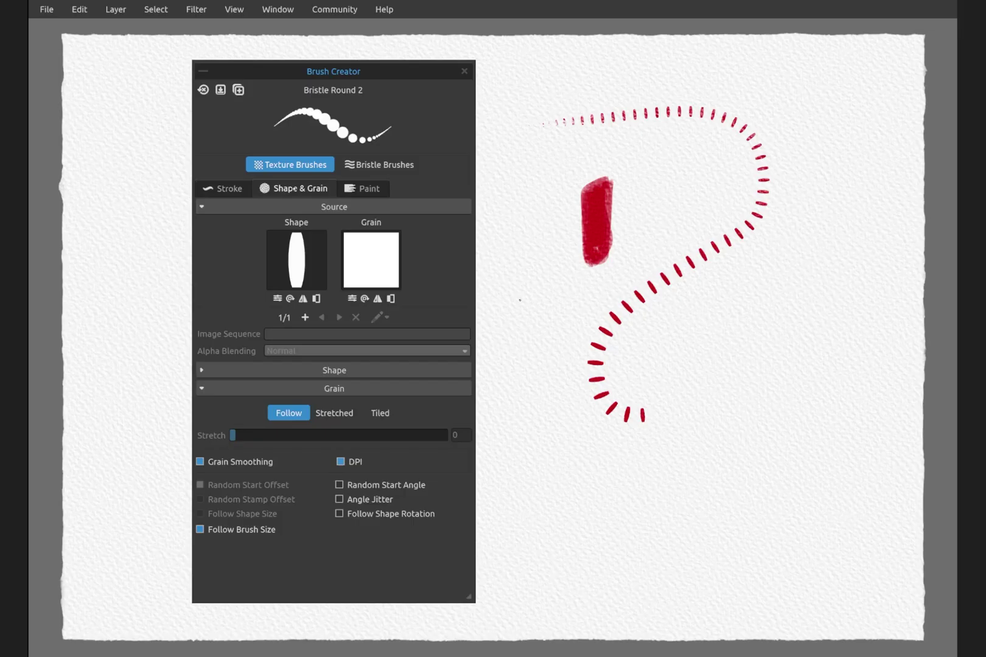
pyautogui.click(246, 189)
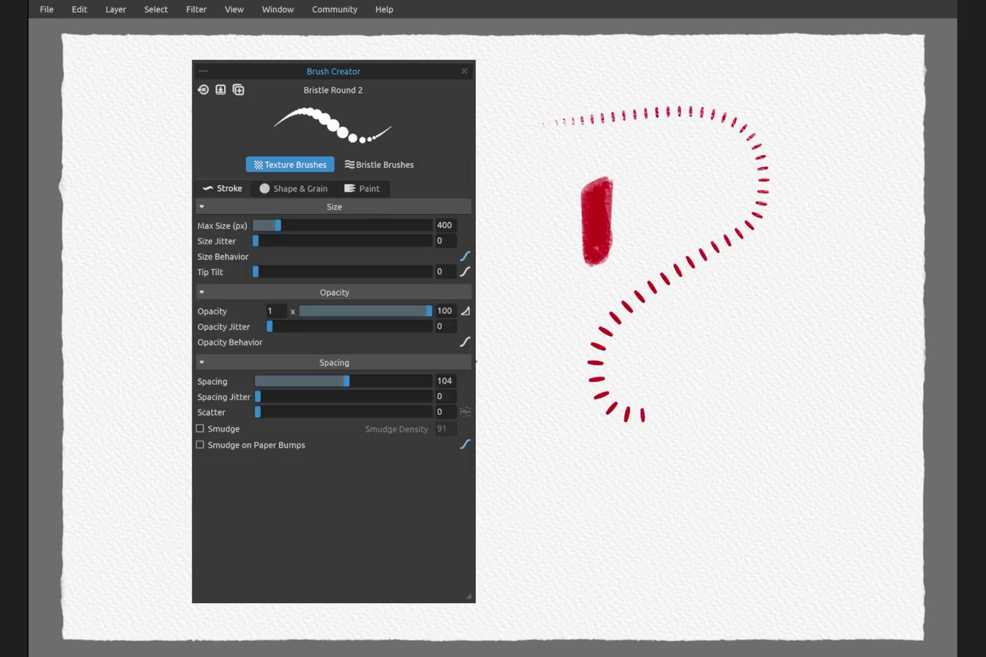
pyautogui.moveTo(346, 381); pyautogui.dragTo(265, 386)
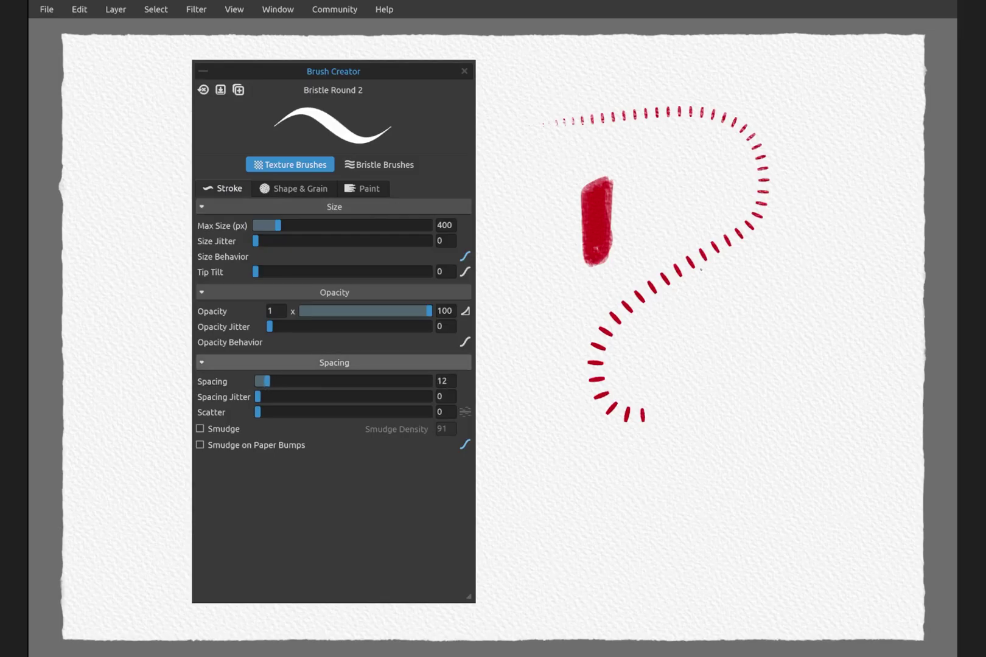
pyautogui.moveTo(568, 101)
pyautogui.mouseDown()
pyautogui.moveTo(688, 86)
pyautogui.moveTo(806, 137)
pyautogui.moveTo(666, 384)
pyautogui.moveTo(697, 403)
pyautogui.mouseUp()
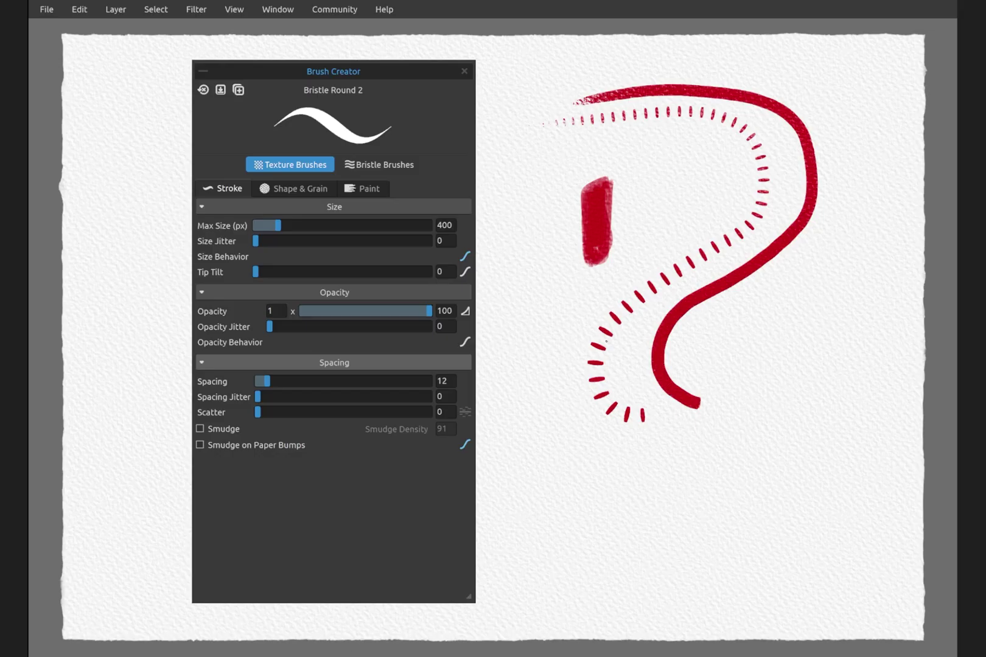
pyautogui.moveTo(265, 380); pyautogui.dragTo(286, 381)
pyautogui.moveTo(604, 79)
pyautogui.mouseDown()
pyautogui.moveTo(739, 63)
pyautogui.moveTo(833, 94)
pyautogui.moveTo(862, 159)
pyautogui.moveTo(829, 253)
pyautogui.moveTo(737, 321)
pyautogui.moveTo(707, 387)
pyautogui.moveTo(762, 431)
pyautogui.mouseUp()
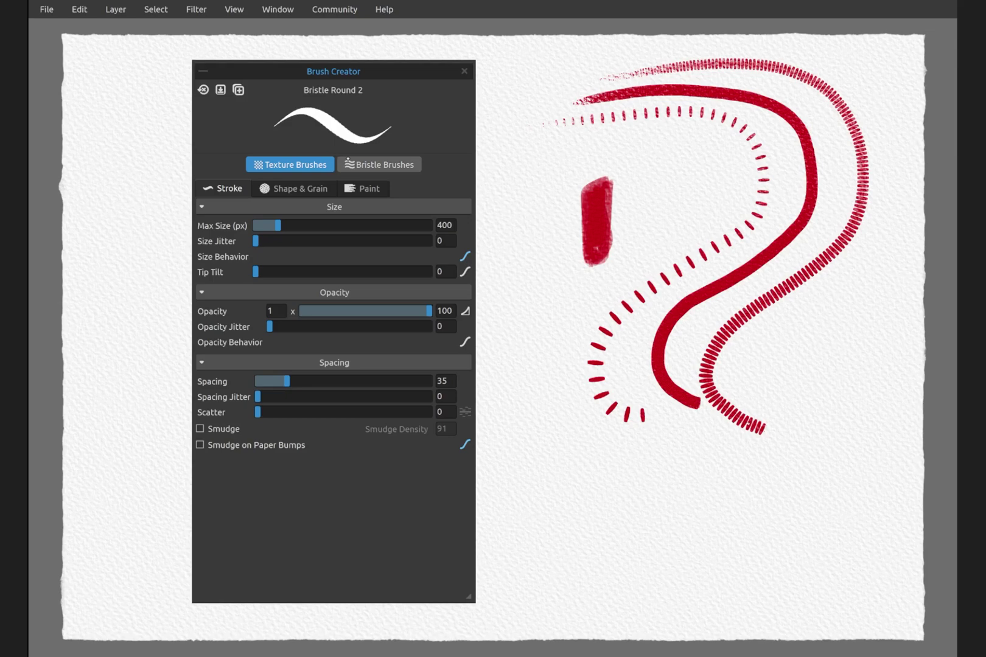
# Switch the brush back to the Bristle Brushes type and review its Thin, Thick and Edges bristle settings.
pyautogui.click(379, 164)
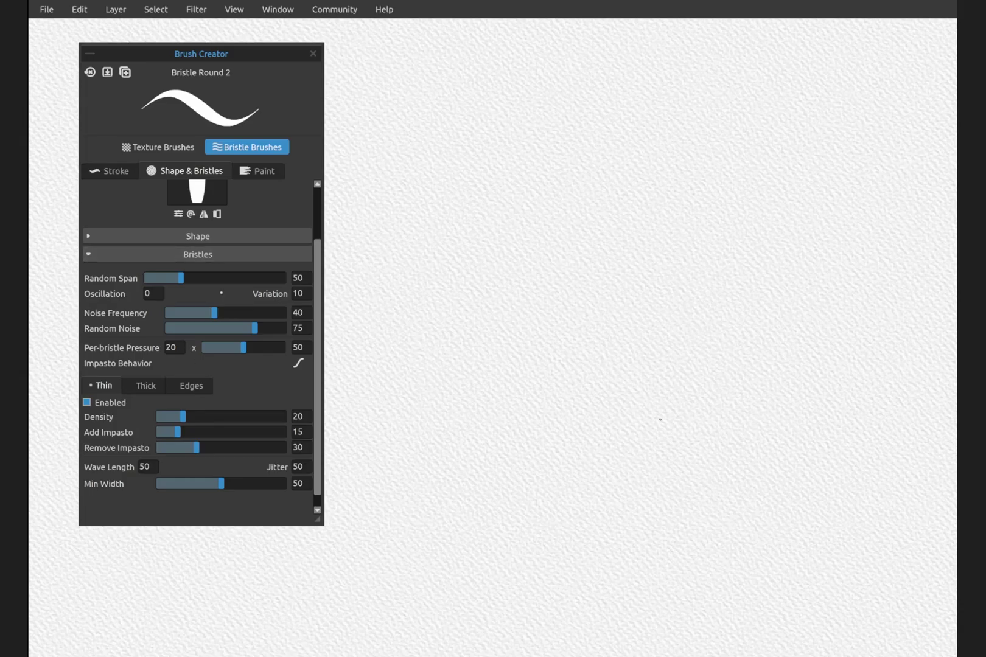
pyautogui.click(145, 386)
pyautogui.click(168, 387)
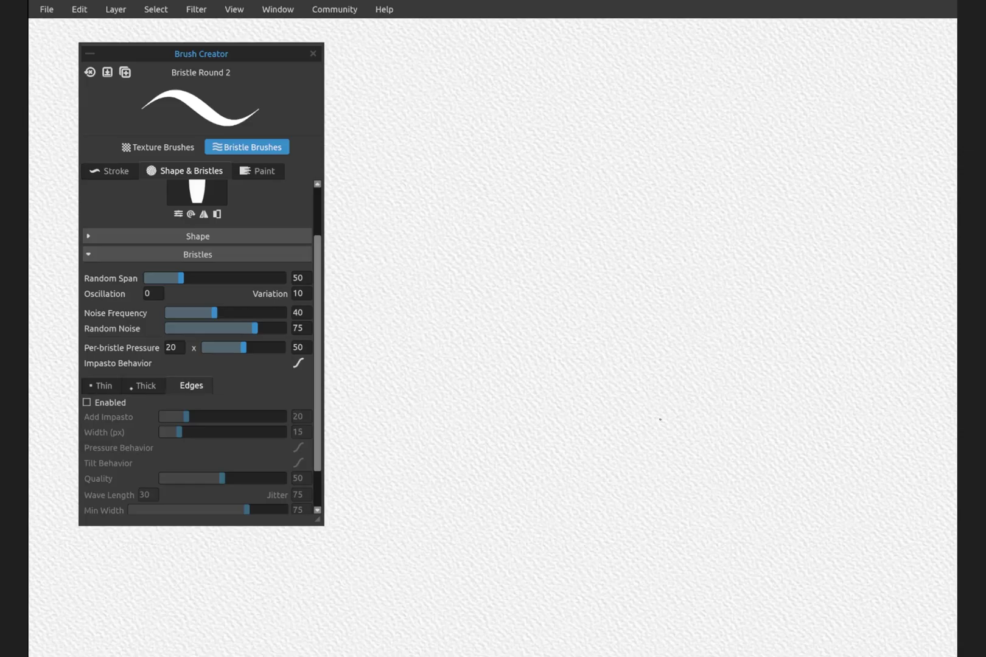
pyautogui.click(140, 387)
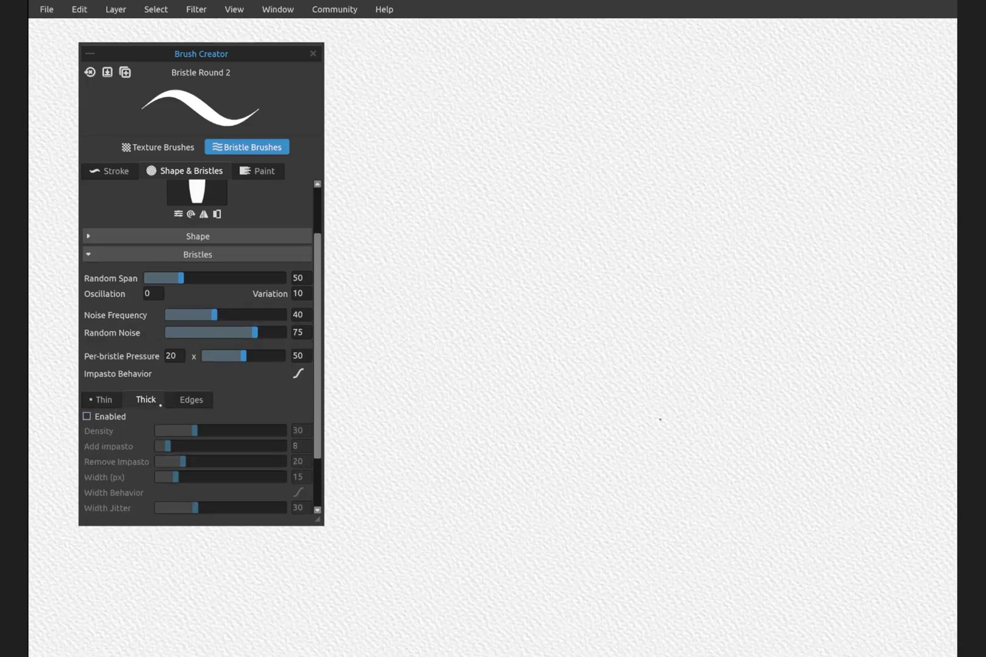
pyautogui.click(179, 400)
pyautogui.click(139, 388)
pyautogui.click(107, 398)
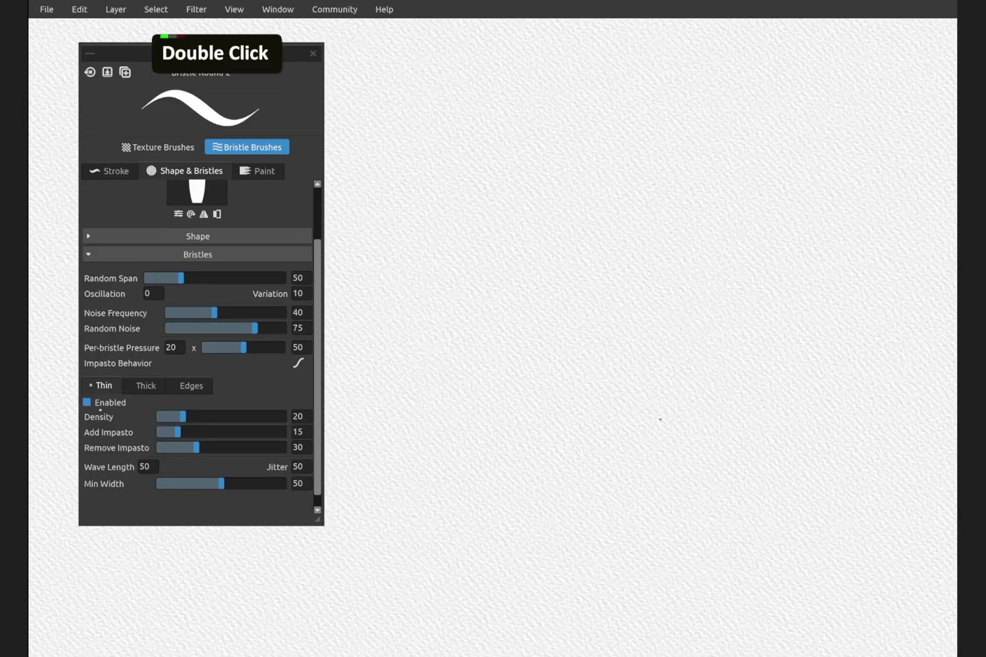
# Try disabling the Thin bristles and enabling Edges, and restore the brush to Thin bristles only.
pyautogui.click(87, 402)
pyautogui.click(177, 389)
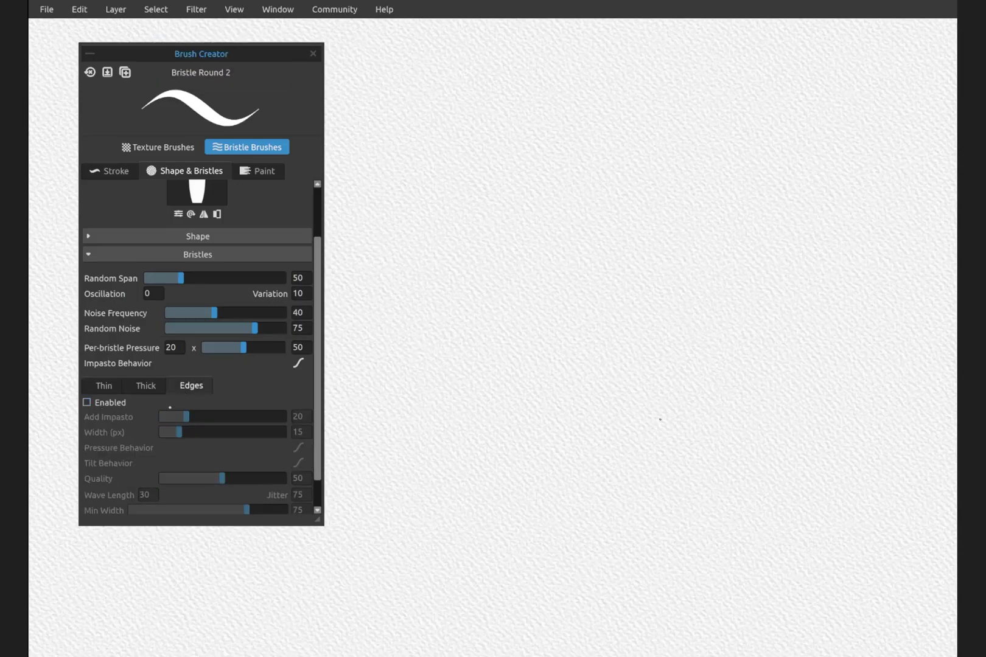
pyautogui.click(101, 404)
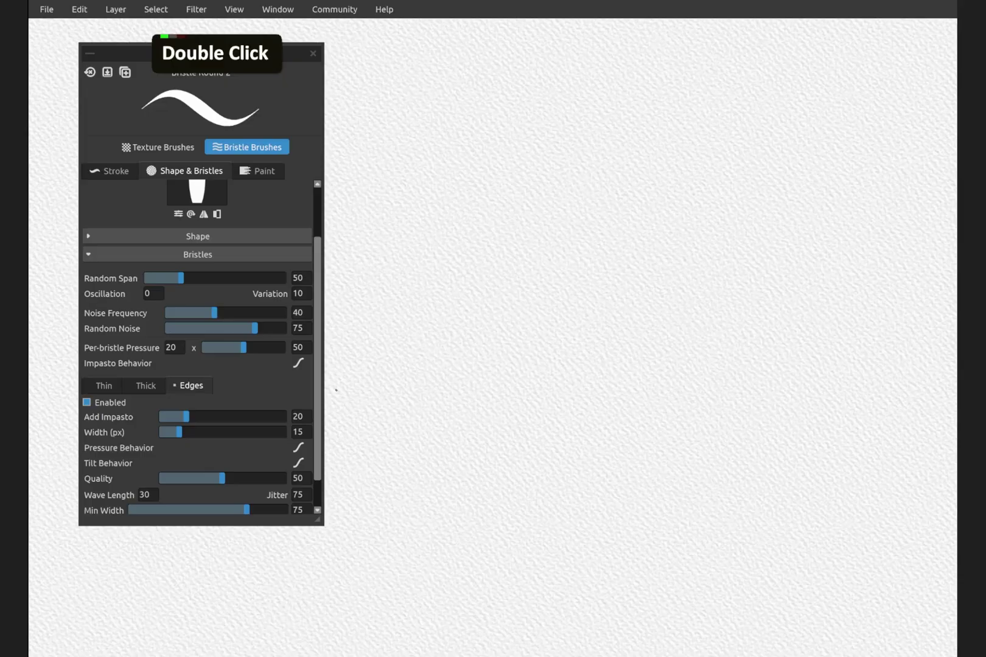
pyautogui.doubleClick(191, 386)
pyautogui.doubleClick(104, 385)
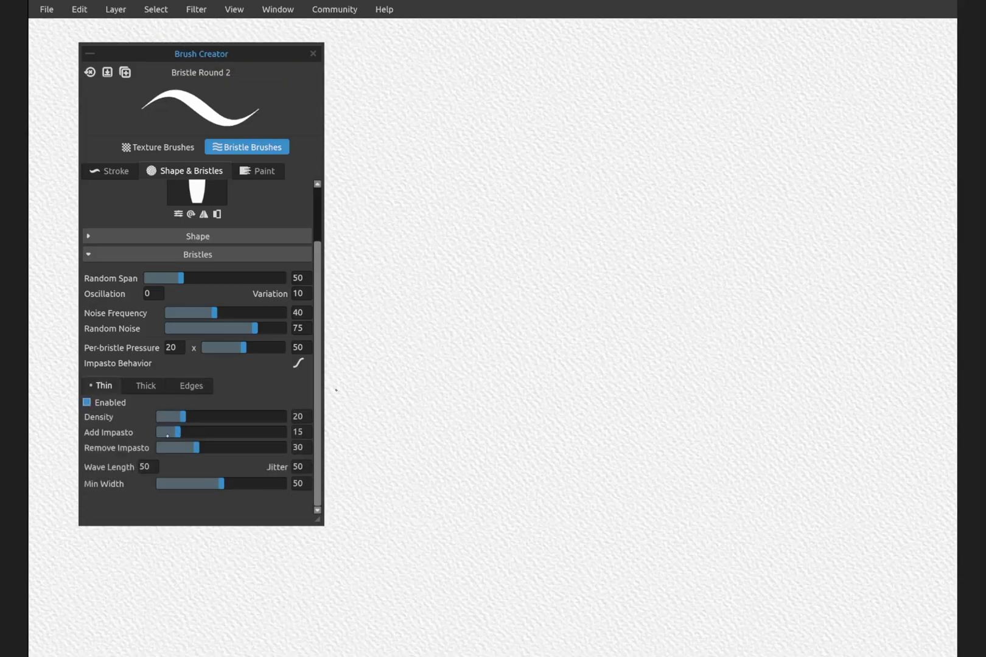
# Set the Thin bristles' Add Impasto and Remove Impasto to 0 and paint a test stroke across the upper canvas.
pyautogui.hotkey('ctrl', 'z')
pyautogui.hotkey('ctrl', 'z')
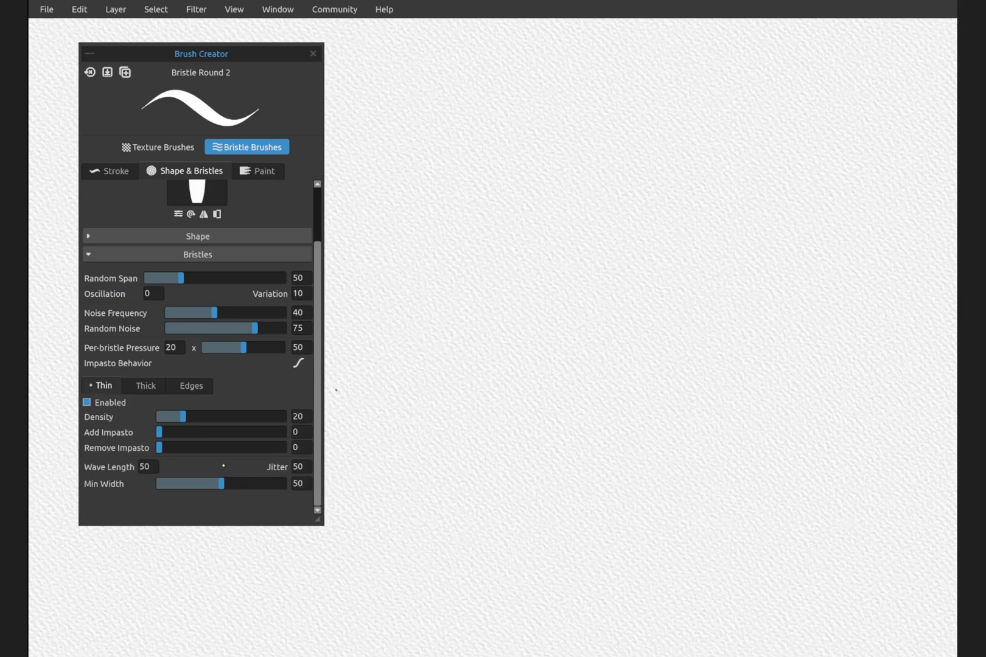
pyautogui.moveTo(408, 221); pyautogui.dragTo(700, 152)
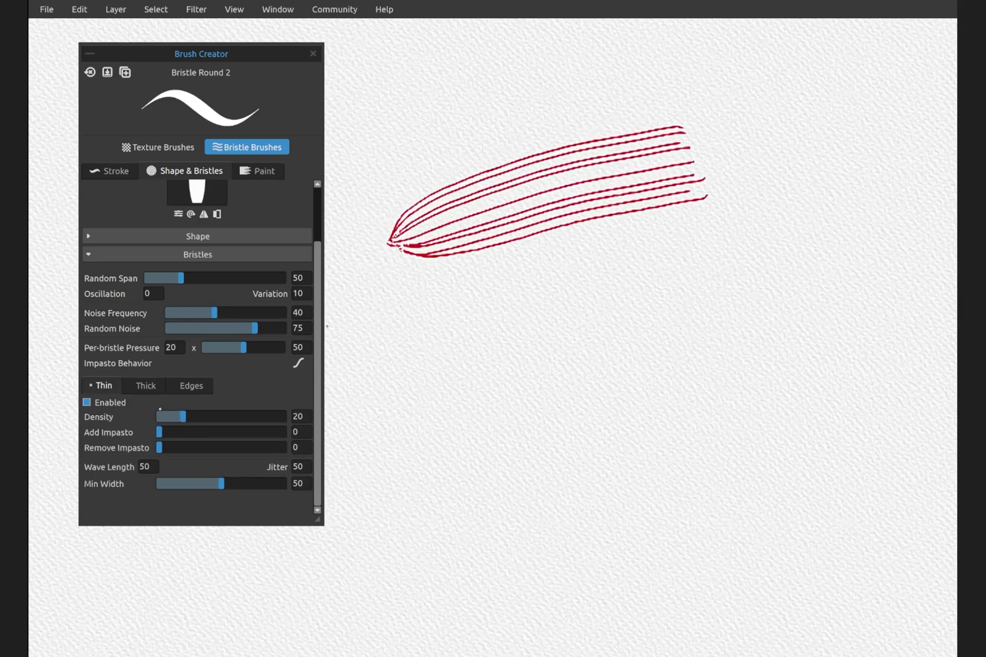
# Raise the Thin bristle density to 36 and paint two broad strokes below the first one.
pyautogui.moveTo(182, 417); pyautogui.dragTo(203, 417)
pyautogui.moveTo(431, 311)
pyautogui.mouseDown()
pyautogui.moveTo(578, 271)
pyautogui.moveTo(715, 282)
pyautogui.moveTo(742, 304)
pyautogui.mouseUp()
pyautogui.moveTo(425, 403); pyautogui.dragTo(724, 353)
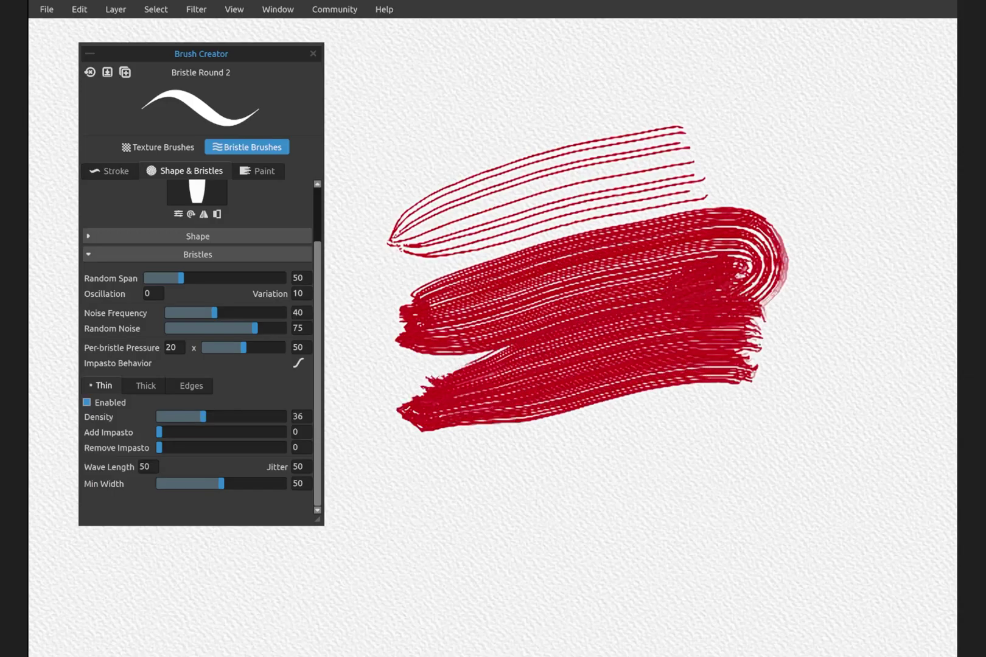
# Set the Thin bristle density to 46 and paint test strokes across the lower and upper parts of the canvas.
pyautogui.moveTo(211, 416); pyautogui.dragTo(215, 416)
pyautogui.moveTo(400, 473)
pyautogui.mouseDown()
pyautogui.moveTo(627, 444)
pyautogui.moveTo(629, 475)
pyautogui.moveTo(523, 531)
pyautogui.moveTo(391, 537)
pyautogui.mouseUp()
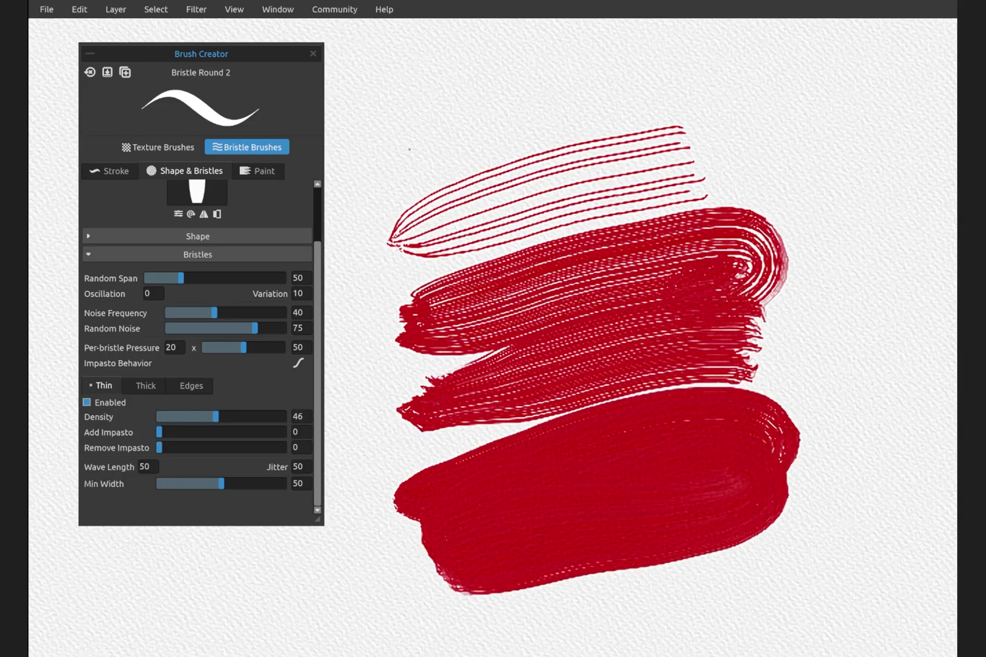
pyautogui.moveTo(410, 149); pyautogui.dragTo(709, 99)
pyautogui.moveTo(399, 98); pyautogui.dragTo(709, 56)
pyautogui.moveTo(413, 166)
pyautogui.mouseDown()
pyautogui.moveTo(757, 140)
pyautogui.moveTo(754, 195)
pyautogui.mouseUp()
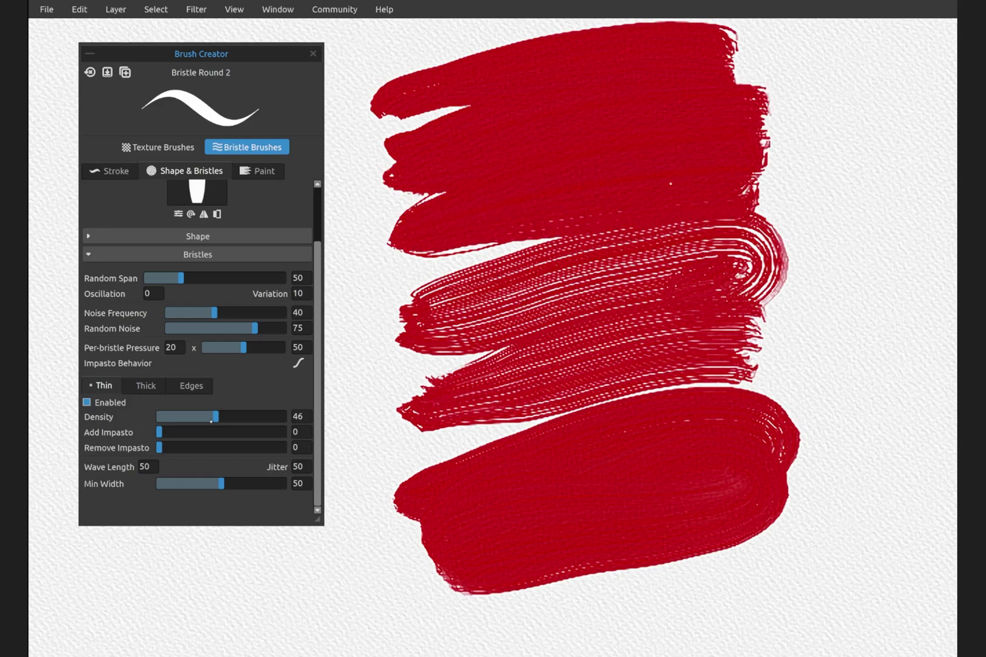
# Set the Thin bristles' Add Impasto to 34 and paint several looping strokes over the red paint.
pyautogui.moveTo(163, 432); pyautogui.dragTo(201, 432)
pyautogui.moveTo(390, 301)
pyautogui.mouseDown()
pyautogui.moveTo(634, 210)
pyautogui.moveTo(739, 276)
pyautogui.mouseUp()
pyautogui.moveTo(435, 359)
pyautogui.mouseDown()
pyautogui.moveTo(608, 308)
pyautogui.moveTo(788, 288)
pyautogui.mouseUp()
pyautogui.moveTo(451, 398)
pyautogui.mouseDown()
pyautogui.moveTo(781, 328)
pyautogui.moveTo(430, 452)
pyautogui.moveTo(747, 428)
pyautogui.moveTo(589, 534)
pyautogui.moveTo(748, 499)
pyautogui.mouseUp()
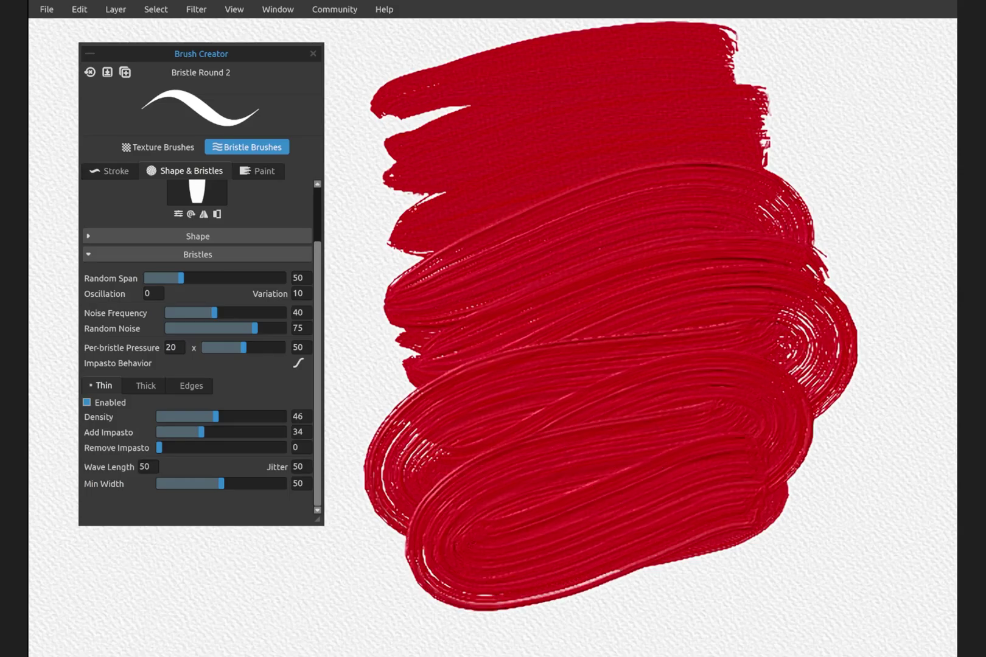
pyautogui.moveTo(432, 243)
pyautogui.mouseDown()
pyautogui.moveTo(660, 165)
pyautogui.moveTo(602, 286)
pyautogui.mouseUp()
# Raise the Thin density to 100 and Remove Impasto to 63, painting a looping stroke over the red paint with each change.
pyautogui.moveTo(216, 417); pyautogui.dragTo(286, 417)
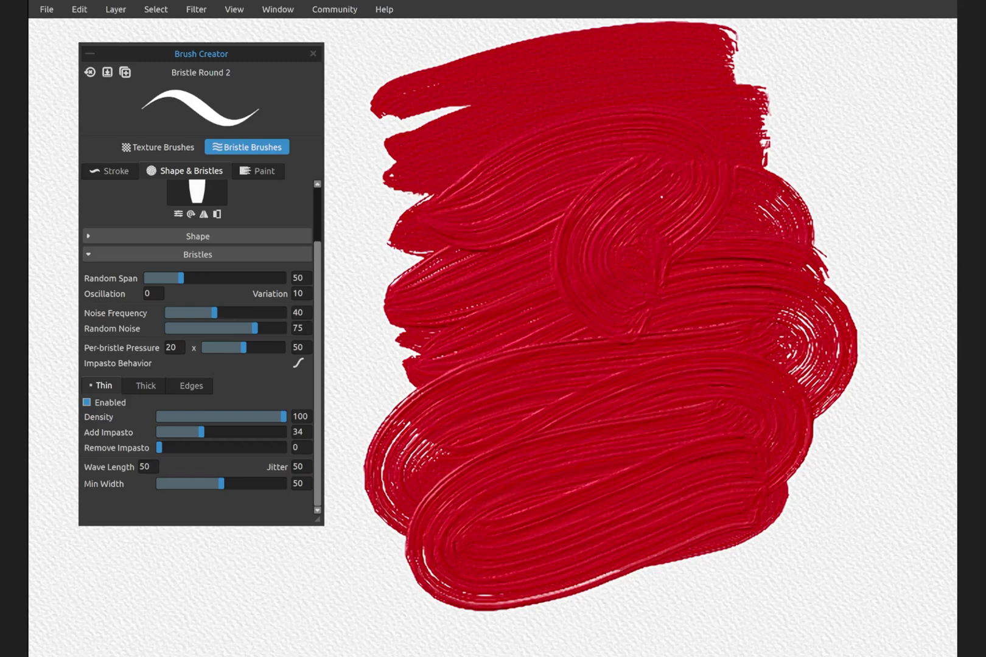
pyautogui.moveTo(809, 112)
pyautogui.mouseDown()
pyautogui.moveTo(700, 237)
pyautogui.moveTo(741, 281)
pyautogui.moveTo(680, 360)
pyautogui.moveTo(635, 479)
pyautogui.mouseUp()
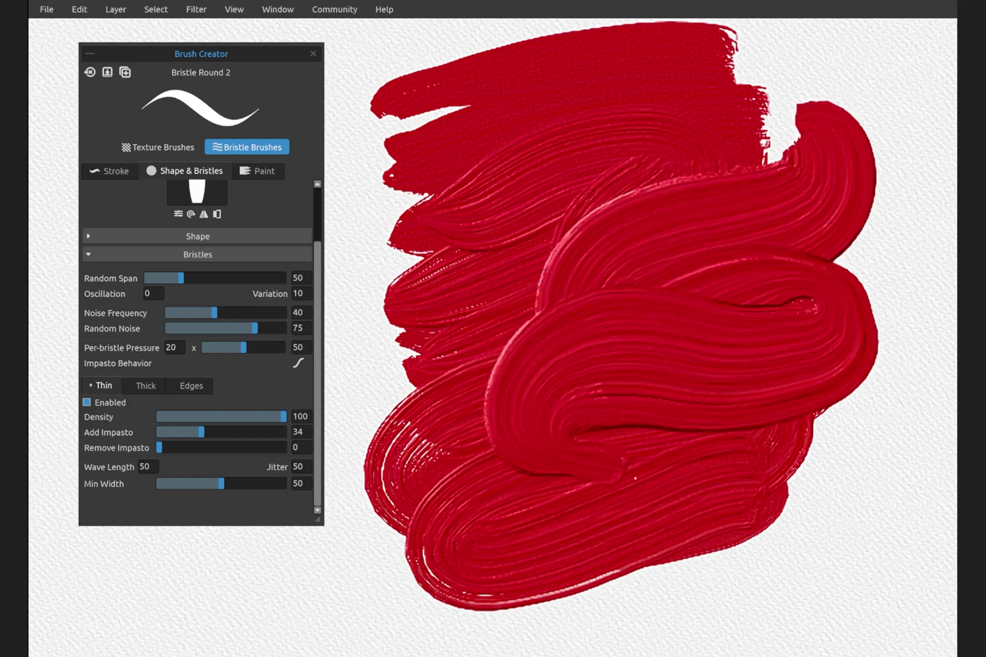
pyautogui.moveTo(158, 448); pyautogui.dragTo(238, 447)
pyautogui.moveTo(768, 550)
pyautogui.mouseDown()
pyautogui.moveTo(550, 353)
pyautogui.moveTo(409, 429)
pyautogui.moveTo(556, 450)
pyautogui.moveTo(733, 222)
pyautogui.moveTo(851, 391)
pyautogui.moveTo(684, 277)
pyautogui.moveTo(426, 201)
pyautogui.mouseUp()
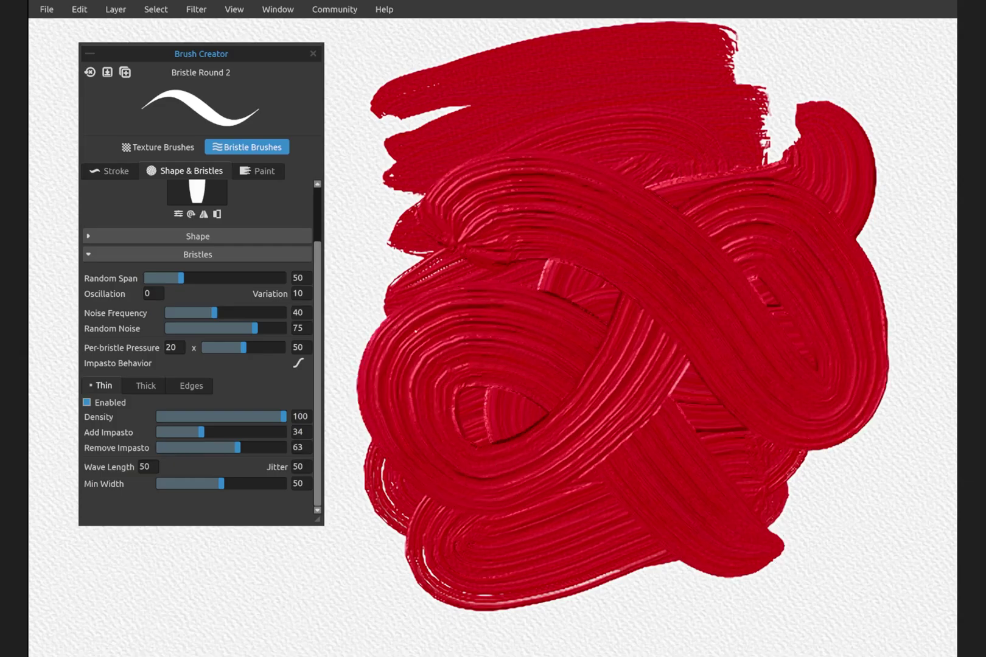
# Lower the Thin bristle density to 1, set Add Impasto and Remove Impasto to 0, and disable the Thin bristles.
pyautogui.moveTo(236, 448); pyautogui.dragTo(170, 432)
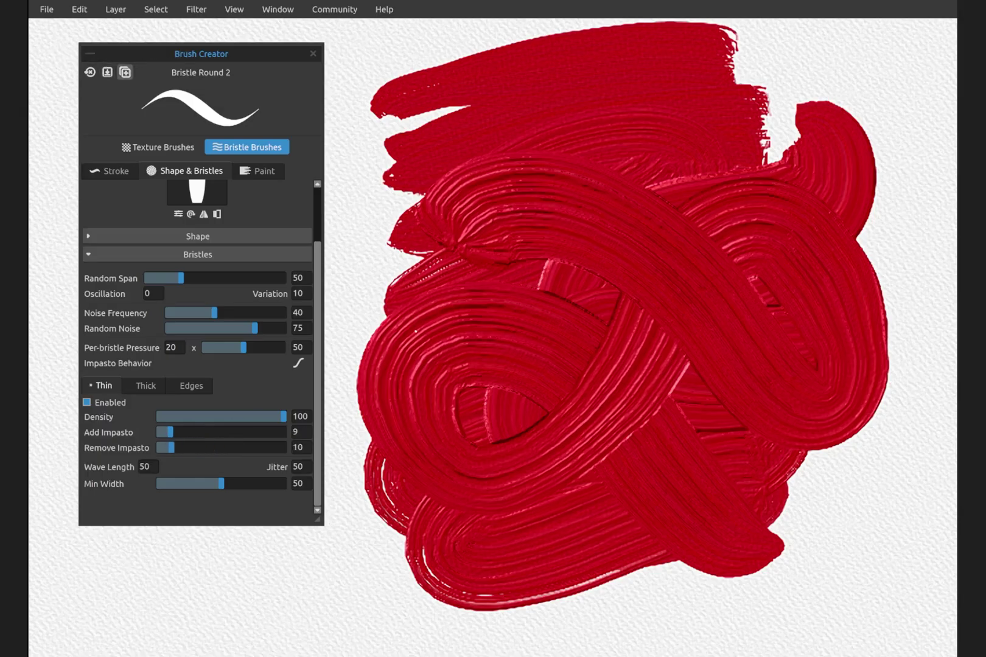
pyautogui.moveTo(282, 416); pyautogui.dragTo(152, 419)
pyautogui.doubleClick(174, 447)
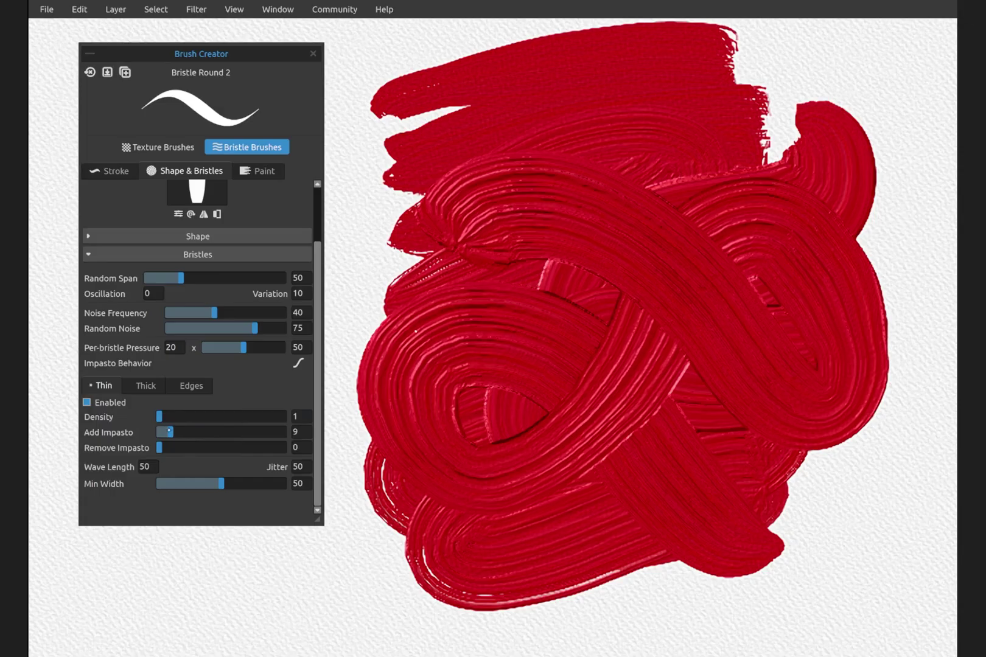
pyautogui.doubleClick(251, 436)
pyautogui.click(87, 403)
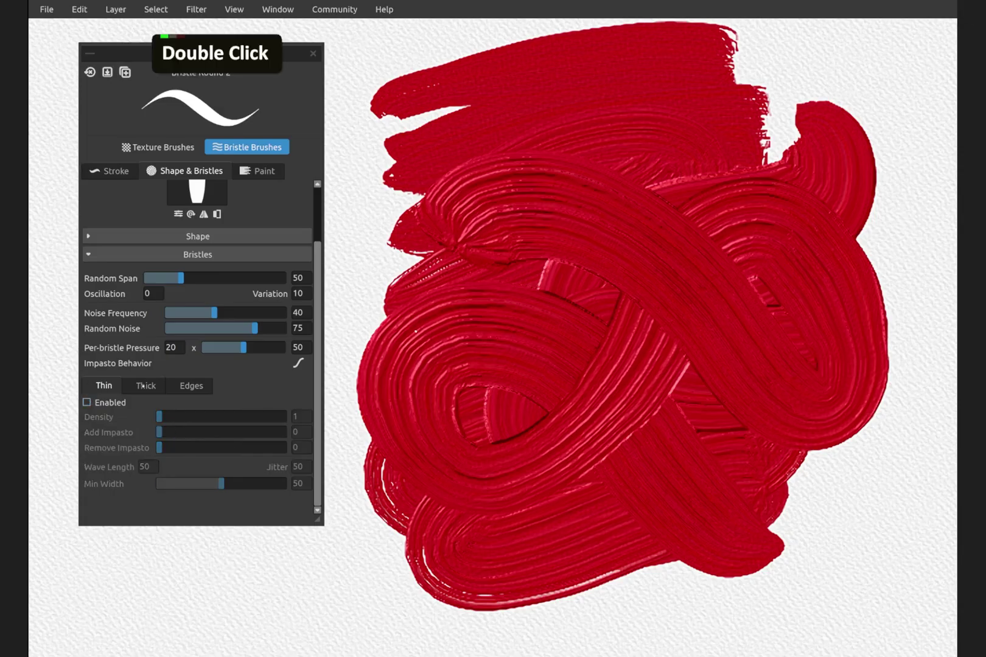
# Enable the Thick bristles and set their Add impasto and Remove Impasto to 0.
pyautogui.click(144, 385)
pyautogui.click(97, 417)
pyautogui.doubleClick(163, 446)
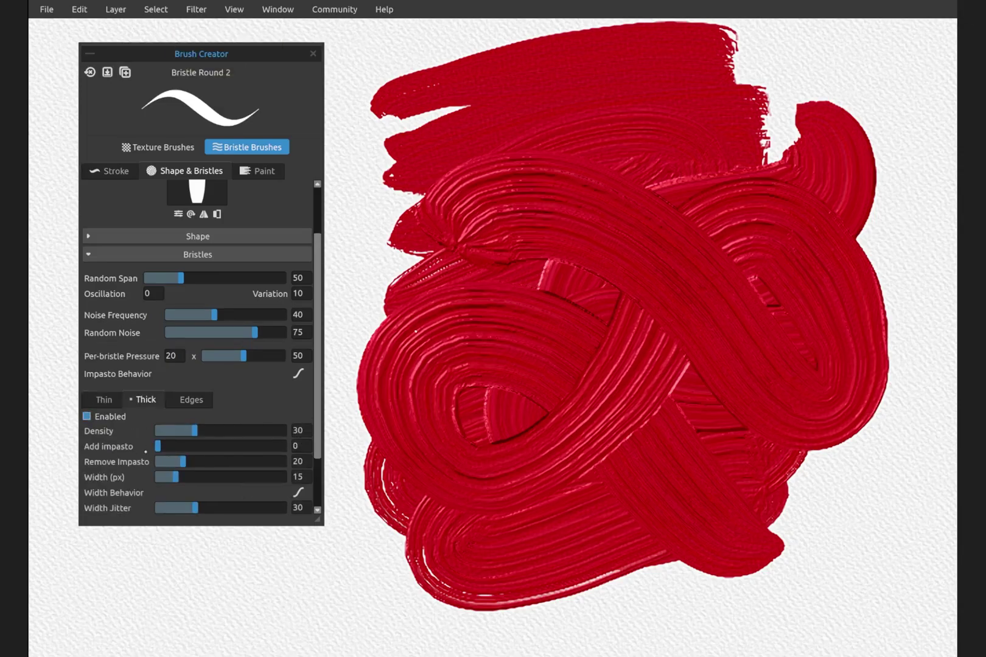
pyautogui.doubleClick(159, 462)
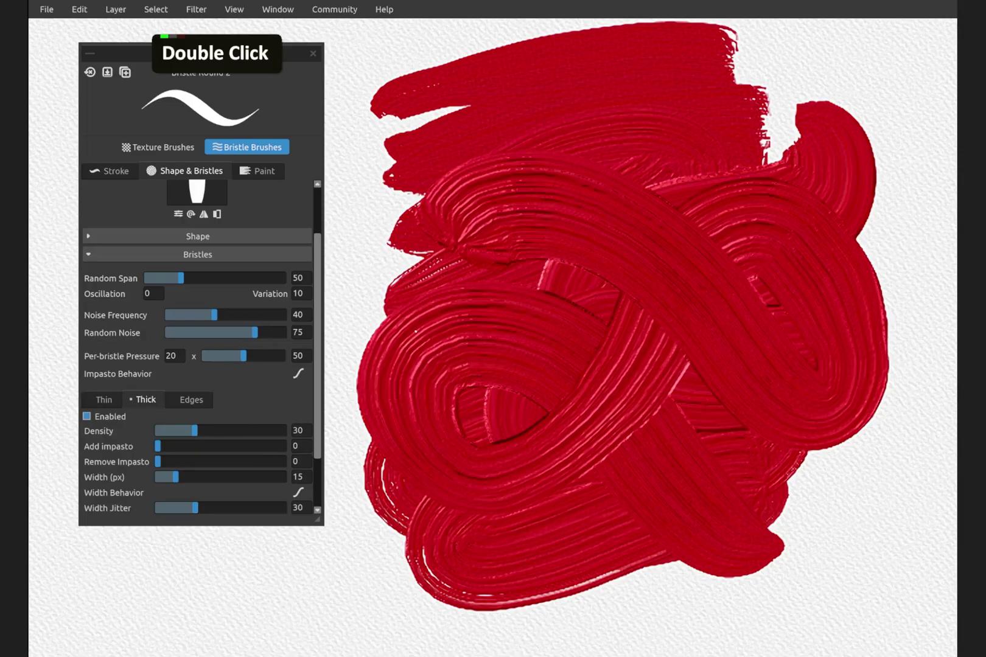
# Clear the canvas and paint a short, wide stroke with the Thick bristles at density 30.
pyautogui.press('Delete')
pyautogui.click(393, 202)
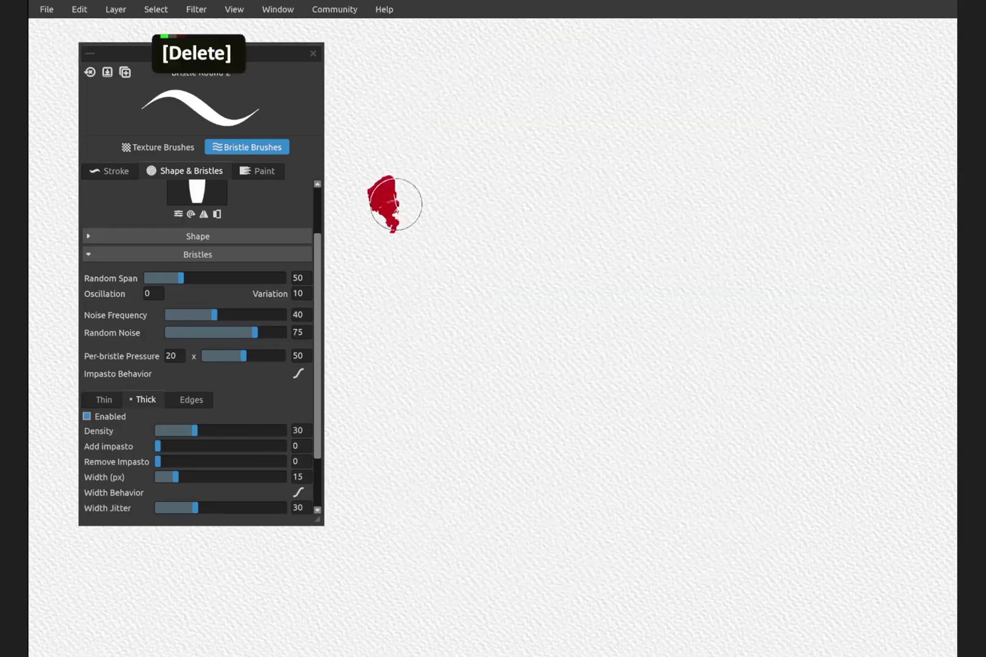
pyautogui.moveTo(396, 204); pyautogui.dragTo(611, 157)
# Set the Thick bristle density to 14 and paint long horizontal strokes down the canvas.
pyautogui.moveTo(188, 428); pyautogui.dragTo(174, 430)
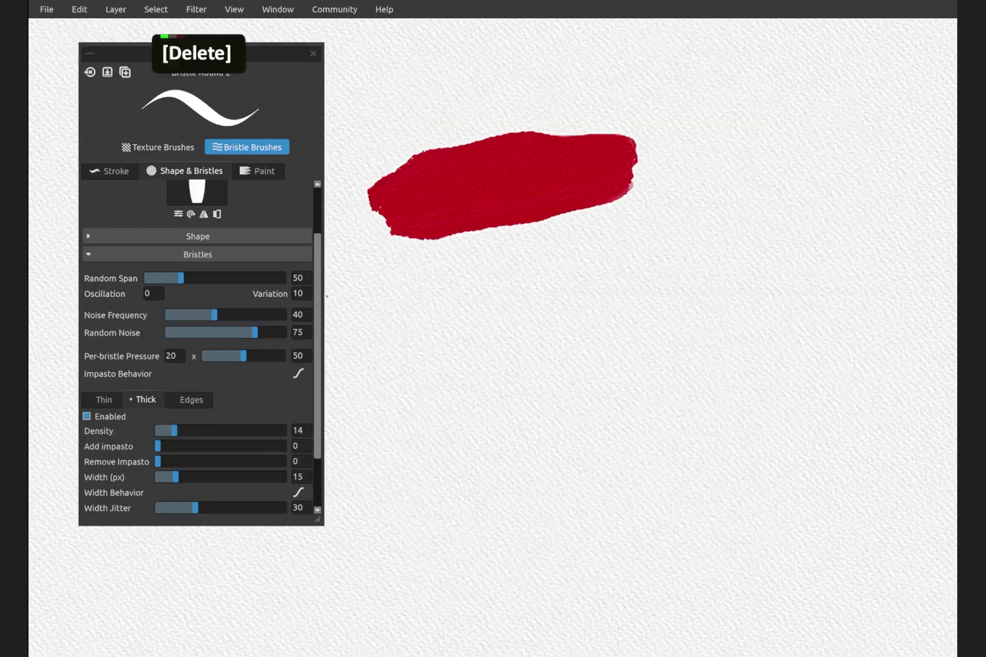
pyautogui.moveTo(389, 302)
pyautogui.mouseDown()
pyautogui.moveTo(625, 266)
pyautogui.moveTo(783, 260)
pyautogui.mouseUp()
pyautogui.moveTo(408, 400)
pyautogui.mouseDown()
pyautogui.moveTo(703, 365)
pyautogui.moveTo(831, 362)
pyautogui.mouseUp()
pyautogui.moveTo(419, 494); pyautogui.dragTo(815, 466)
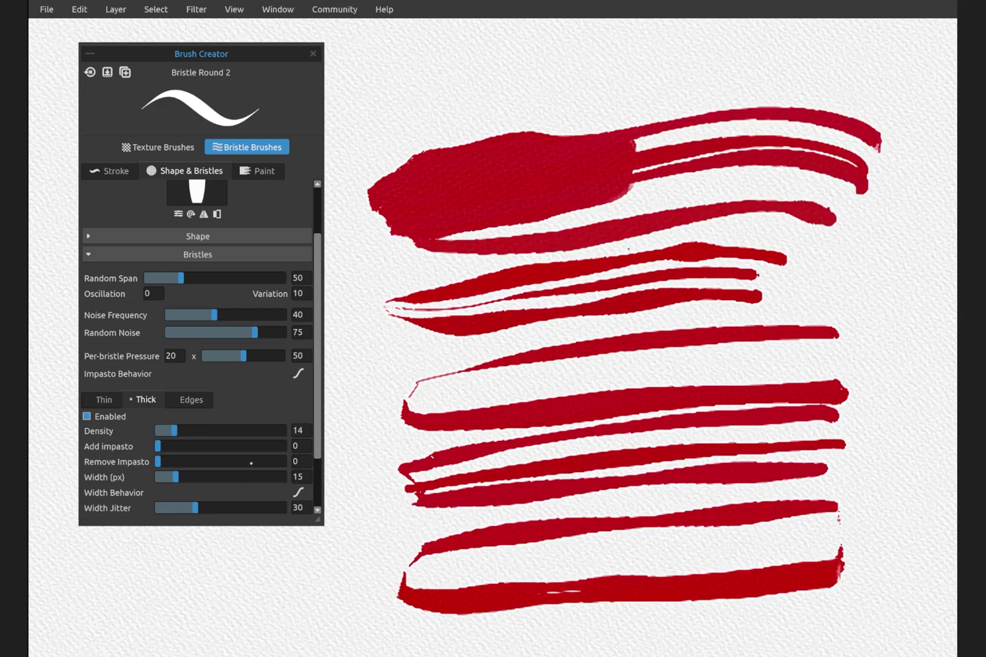
# Set the Thick bristles' Width Jitter and wave length Jitter to 0 and paint two strokes along the canvas's upper edge.
pyautogui.scroll(-3, 111, 468)
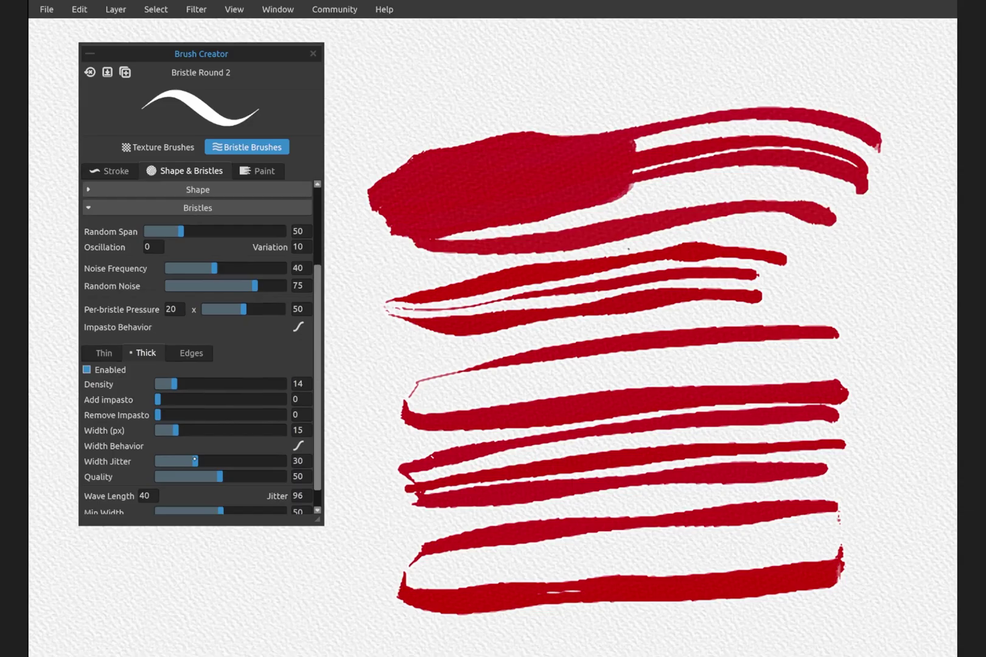
pyautogui.moveTo(195, 461); pyautogui.dragTo(128, 468)
pyautogui.moveTo(317, 412); pyautogui.dragTo(317, 428)
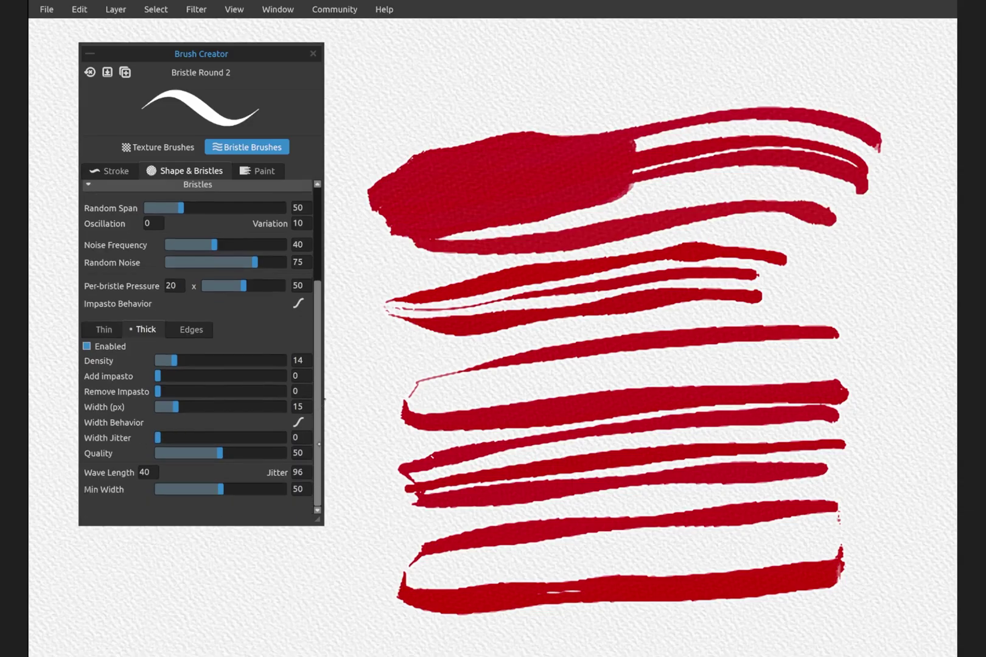
pyautogui.moveTo(301, 495); pyautogui.dragTo(107, 484)
pyautogui.moveTo(360, 107)
pyautogui.mouseDown()
pyautogui.moveTo(554, 83)
pyautogui.moveTo(864, 42)
pyautogui.mouseUp()
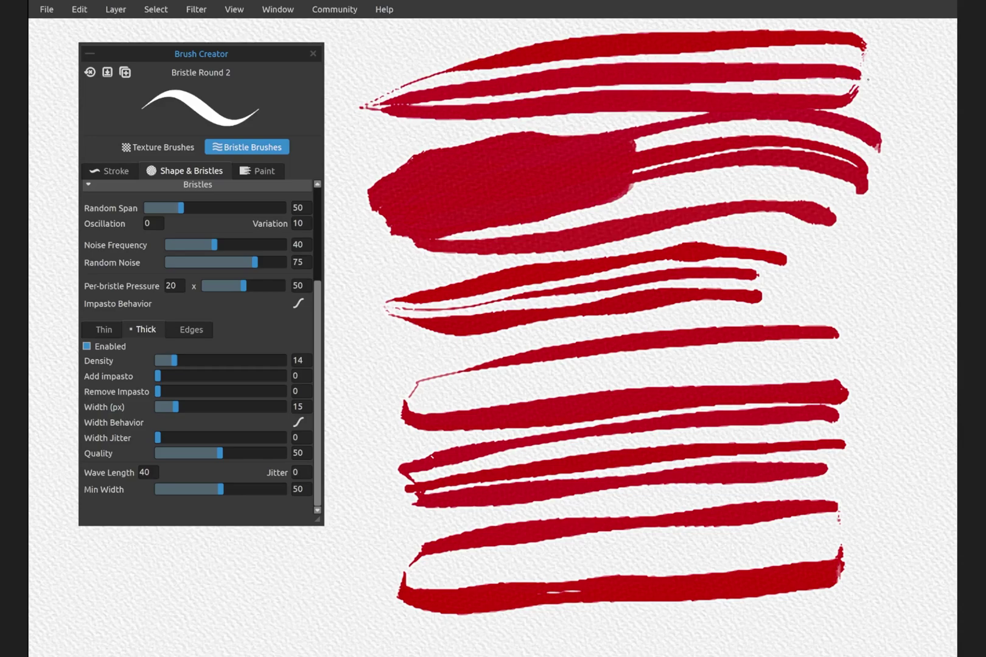
pyautogui.moveTo(365, 68)
pyautogui.mouseDown()
pyautogui.moveTo(564, 59)
pyautogui.moveTo(802, 68)
pyautogui.mouseUp()
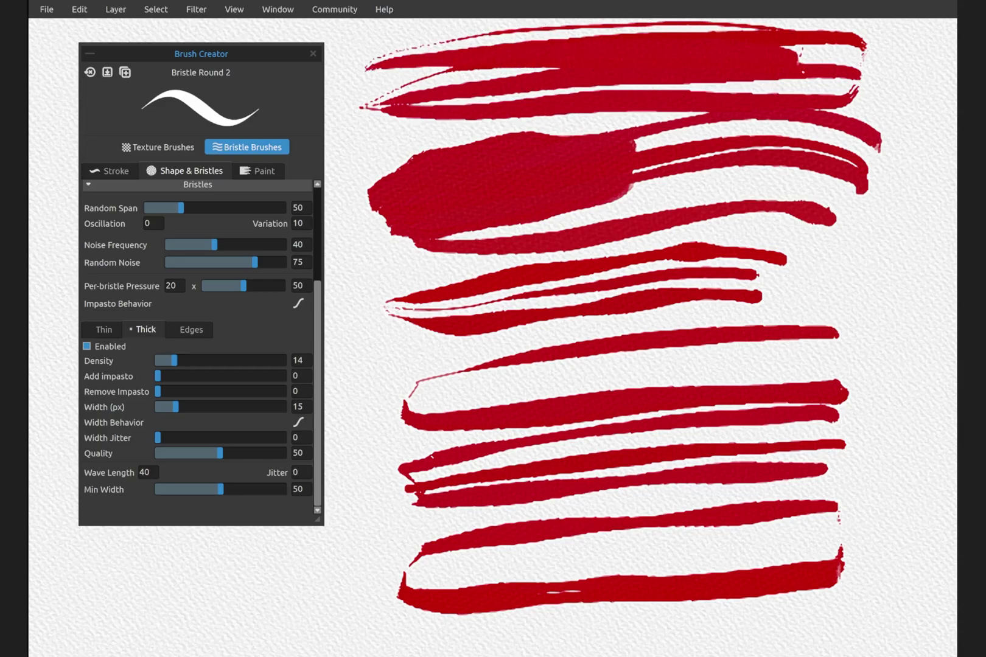
# Clear the canvas and paint five long horizontal strokes with the Thick bristles.
pyautogui.scroll(3, 108, 345)
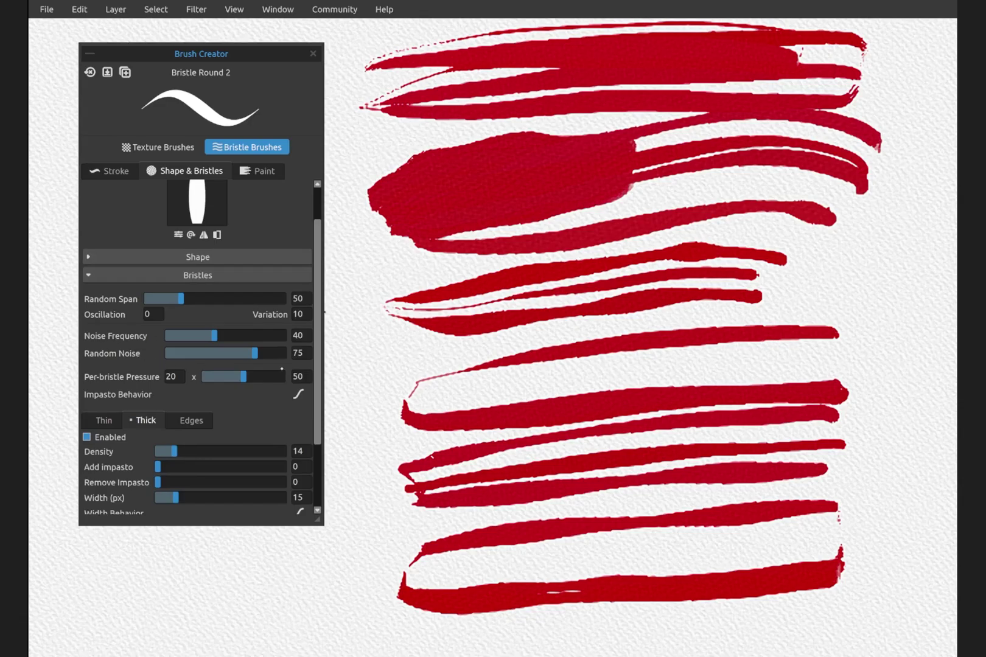
pyautogui.press('Delete')
pyautogui.moveTo(398, 149); pyautogui.dragTo(810, 150)
pyautogui.moveTo(392, 227); pyautogui.dragTo(818, 216)
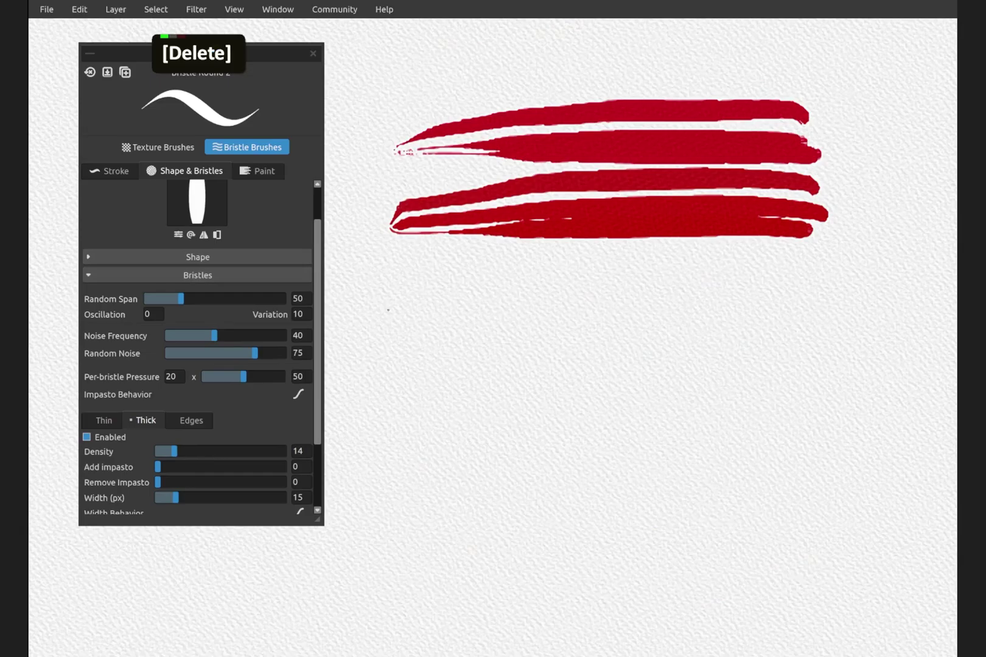
pyautogui.moveTo(388, 310)
pyautogui.mouseDown()
pyautogui.moveTo(792, 319)
pyautogui.moveTo(822, 307)
pyautogui.mouseUp()
pyautogui.moveTo(399, 372)
pyautogui.mouseDown()
pyautogui.moveTo(418, 389)
pyautogui.moveTo(845, 438)
pyautogui.mouseUp()
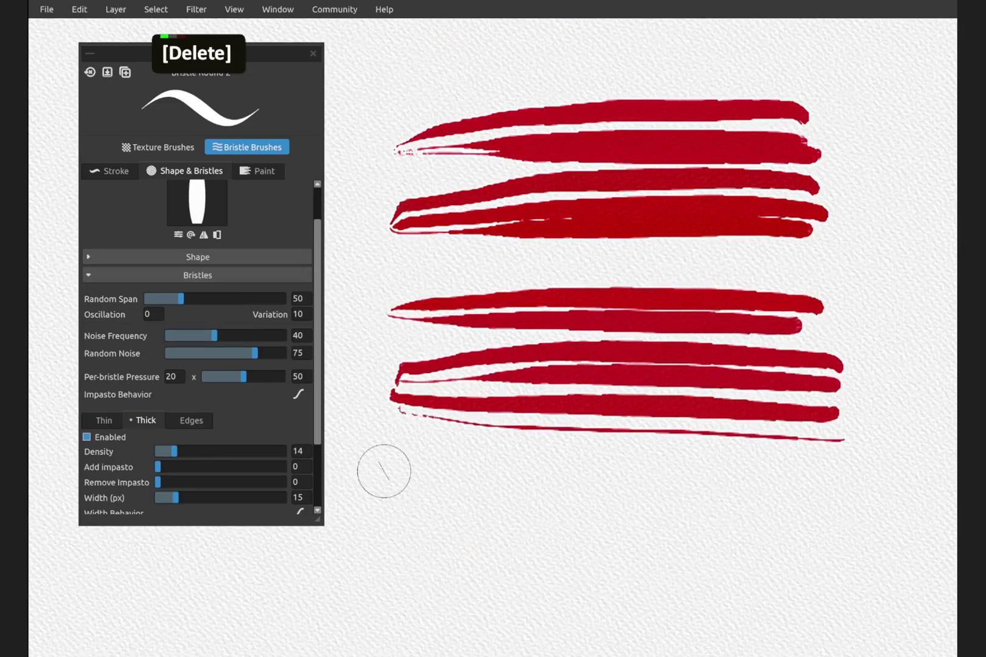
pyautogui.moveTo(383, 471)
pyautogui.mouseDown()
pyautogui.moveTo(796, 484)
pyautogui.moveTo(852, 499)
pyautogui.mouseUp()
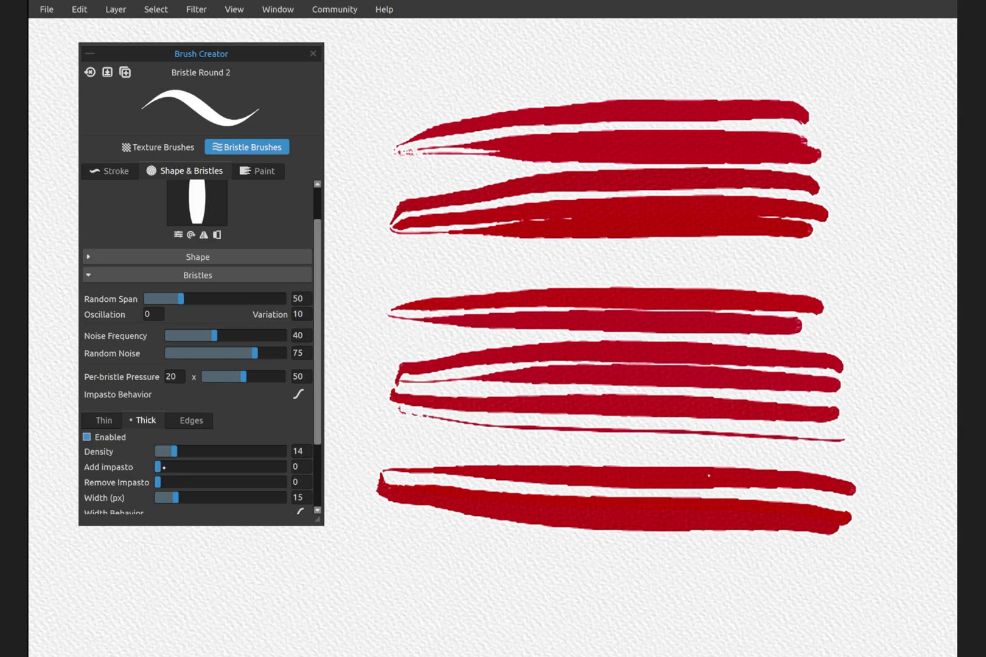
# Paint winding strokes over the red bands with Thick Add impasto at 37, and again with Add impasto 15 and Remove Impasto 42.
pyautogui.moveTo(164, 468); pyautogui.dragTo(204, 468)
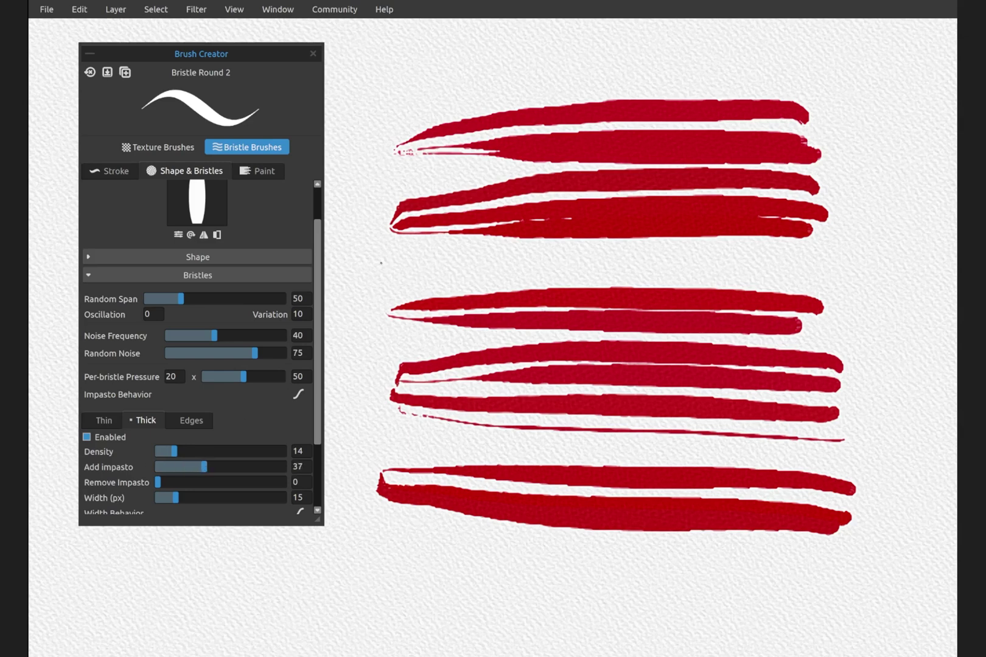
pyautogui.moveTo(381, 262)
pyautogui.mouseDown()
pyautogui.moveTo(642, 259)
pyautogui.moveTo(589, 325)
pyautogui.moveTo(608, 375)
pyautogui.moveTo(449, 461)
pyautogui.moveTo(718, 532)
pyautogui.mouseUp()
pyautogui.moveTo(157, 482); pyautogui.dragTo(210, 482)
pyautogui.moveTo(341, 588)
pyautogui.mouseDown()
pyautogui.moveTo(467, 472)
pyautogui.moveTo(550, 198)
pyautogui.moveTo(623, 220)
pyautogui.moveTo(588, 487)
pyautogui.moveTo(655, 510)
pyautogui.moveTo(699, 204)
pyautogui.moveTo(768, 284)
pyautogui.mouseUp()
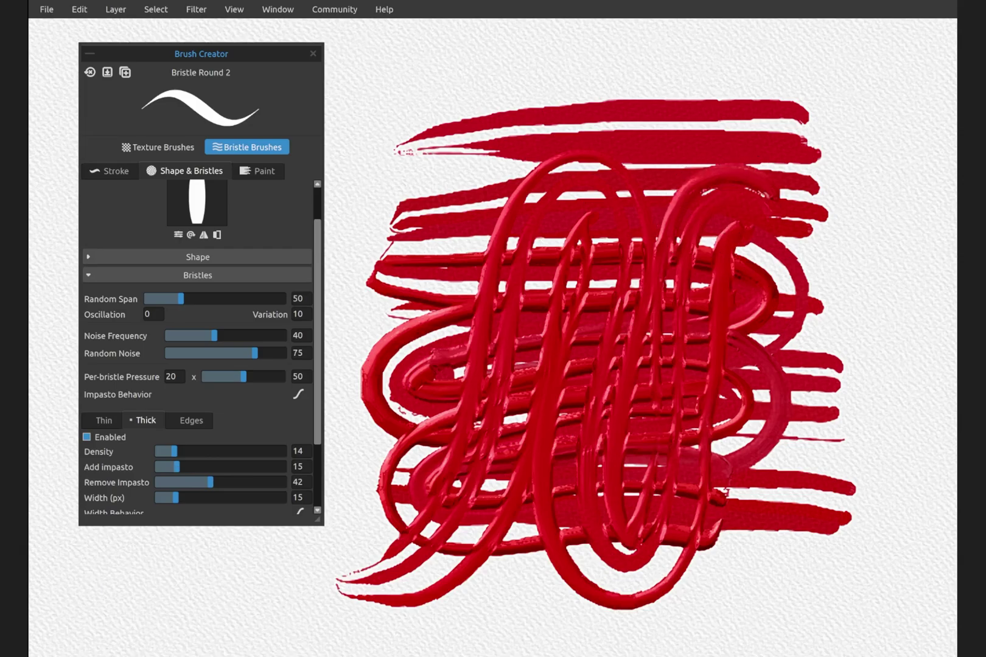
# Clear the canvas and reset Bristle Round 2 to its saved settings.
pyautogui.press('Delete')
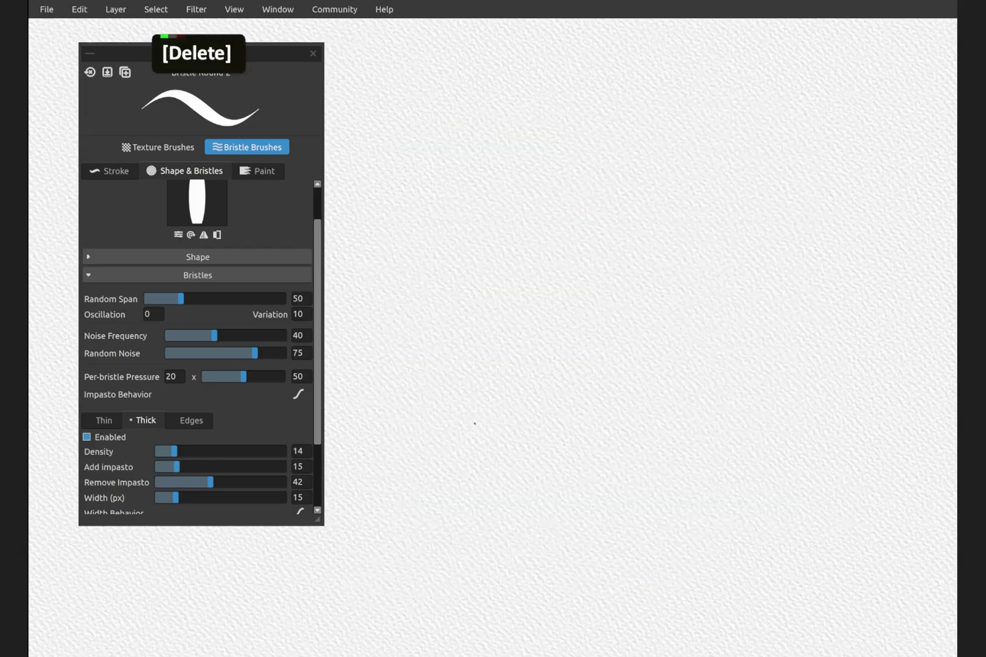
pyautogui.click(90, 72)
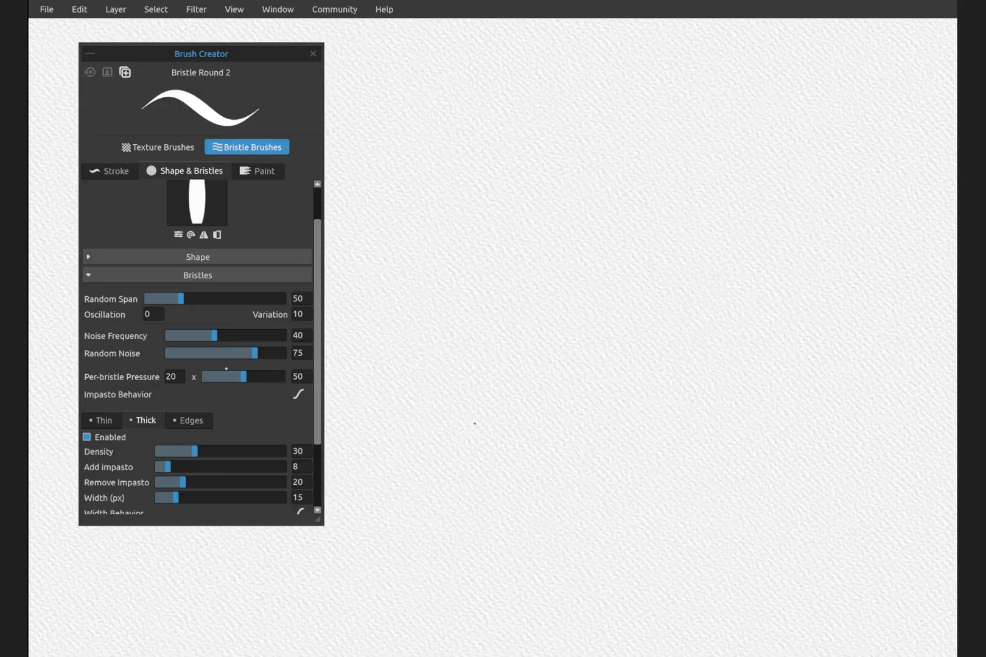
# Show the Edges bristle settings and paint overlapping curved strokes with the edges enabled.
pyautogui.click(189, 420)
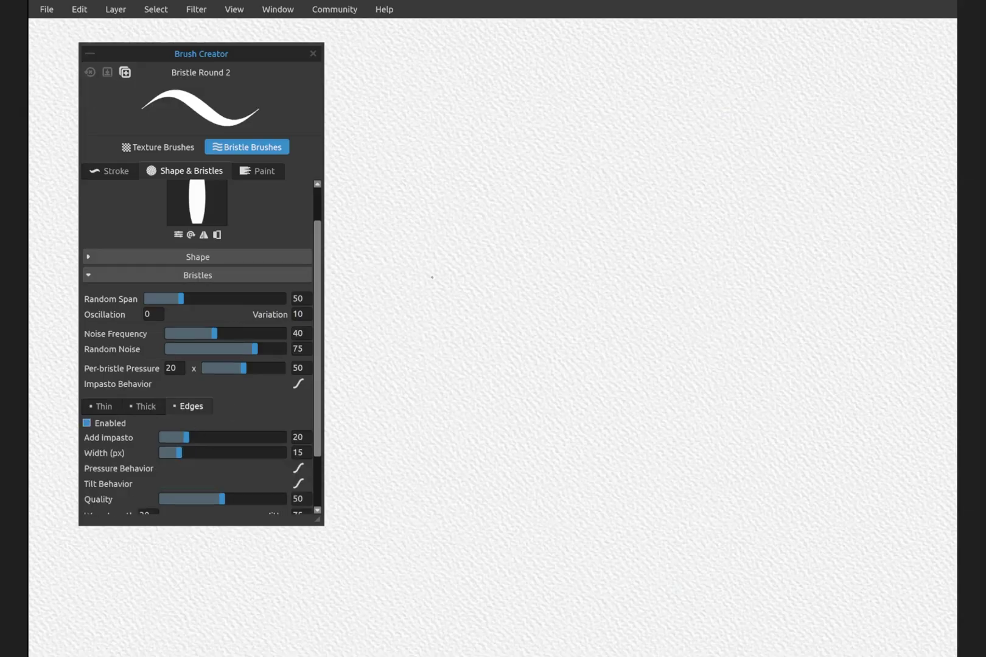
pyautogui.moveTo(465, 286)
pyautogui.mouseDown()
pyautogui.moveTo(476, 228)
pyautogui.moveTo(512, 347)
pyautogui.mouseUp()
pyautogui.moveTo(727, 268)
pyautogui.mouseDown()
pyautogui.moveTo(633, 175)
pyautogui.moveTo(607, 261)
pyautogui.mouseUp()
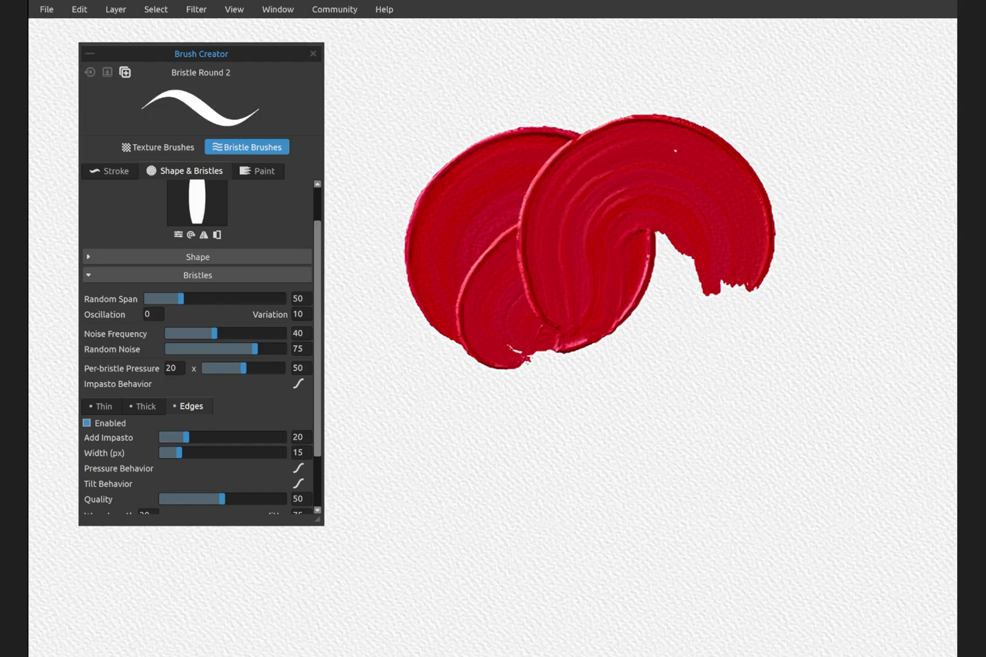
# Disable the Edges bristles and paint large curved strokes below the existing ones for comparison.
pyautogui.click(87, 423)
pyautogui.hotkey('ctrl', 'z')
pyautogui.moveTo(529, 481)
pyautogui.mouseDown()
pyautogui.moveTo(536, 345)
pyautogui.moveTo(664, 400)
pyautogui.moveTo(540, 491)
pyautogui.mouseUp()
pyautogui.moveTo(760, 313)
pyautogui.mouseDown()
pyautogui.moveTo(660, 484)
pyautogui.moveTo(402, 514)
pyautogui.mouseUp()
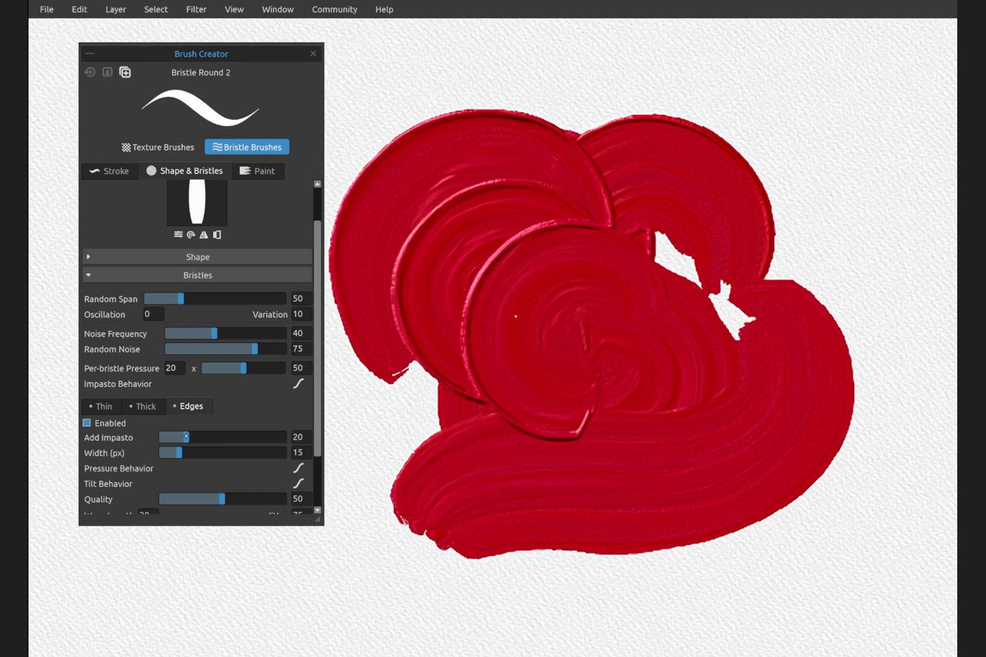
# Enable the Edges bristles with Add Impasto at 100 and paint overlapping circular strokes over the red paint.
pyautogui.moveTo(186, 436); pyautogui.dragTo(284, 437)
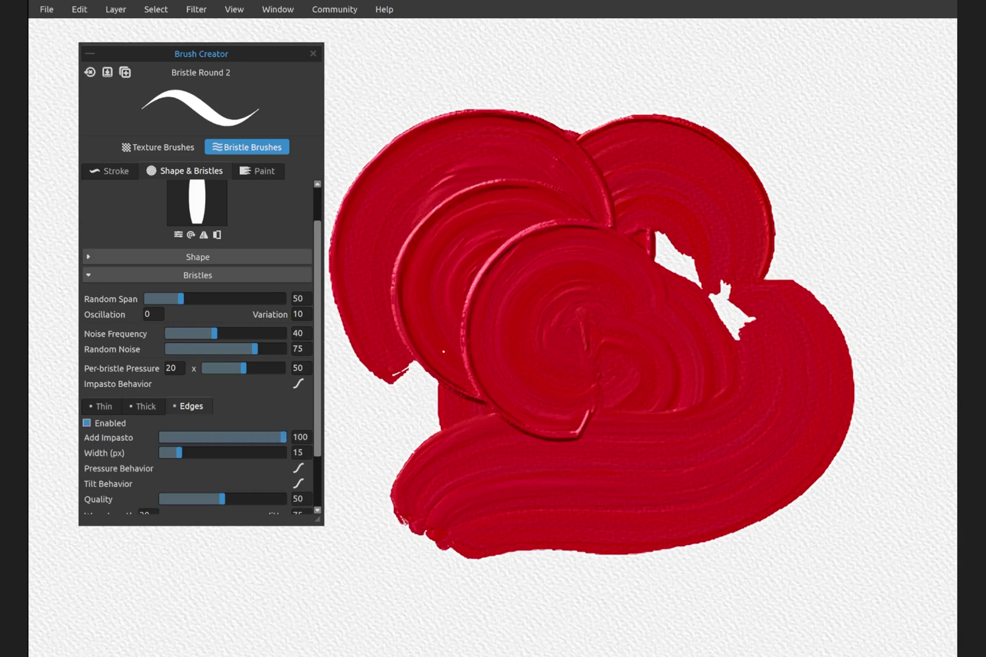
pyautogui.moveTo(735, 274)
pyautogui.mouseDown()
pyautogui.moveTo(706, 254)
pyautogui.moveTo(595, 306)
pyautogui.moveTo(638, 400)
pyautogui.mouseUp()
pyautogui.moveTo(740, 331)
pyautogui.mouseDown()
pyautogui.moveTo(721, 312)
pyautogui.moveTo(638, 427)
pyautogui.mouseUp()
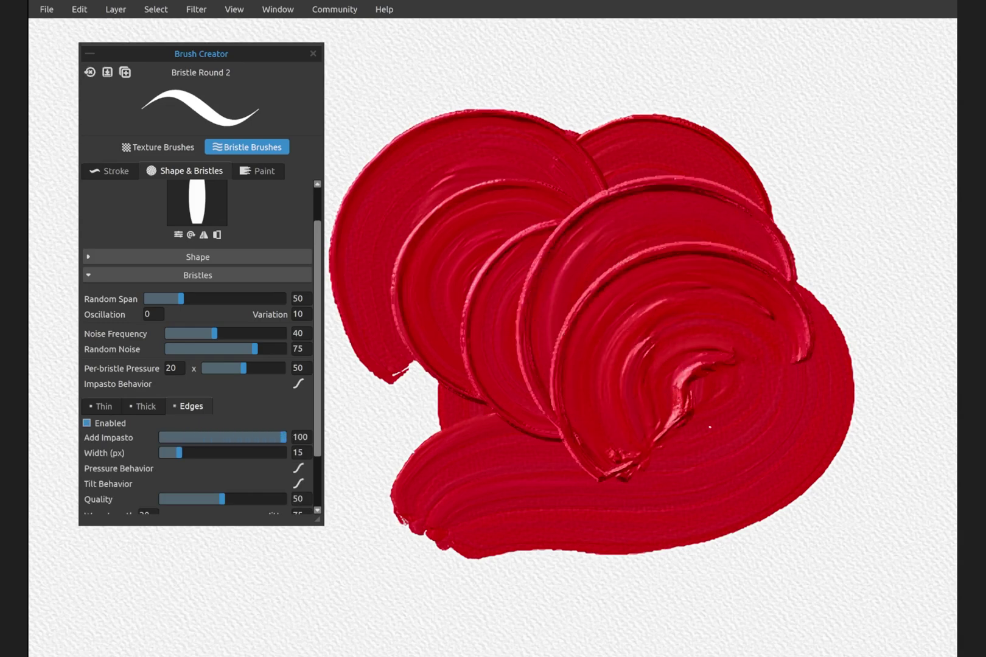
pyautogui.moveTo(684, 359)
pyautogui.mouseDown()
pyautogui.moveTo(729, 342)
pyautogui.moveTo(714, 411)
pyautogui.moveTo(612, 456)
pyautogui.moveTo(510, 440)
pyautogui.moveTo(508, 508)
pyautogui.mouseUp()
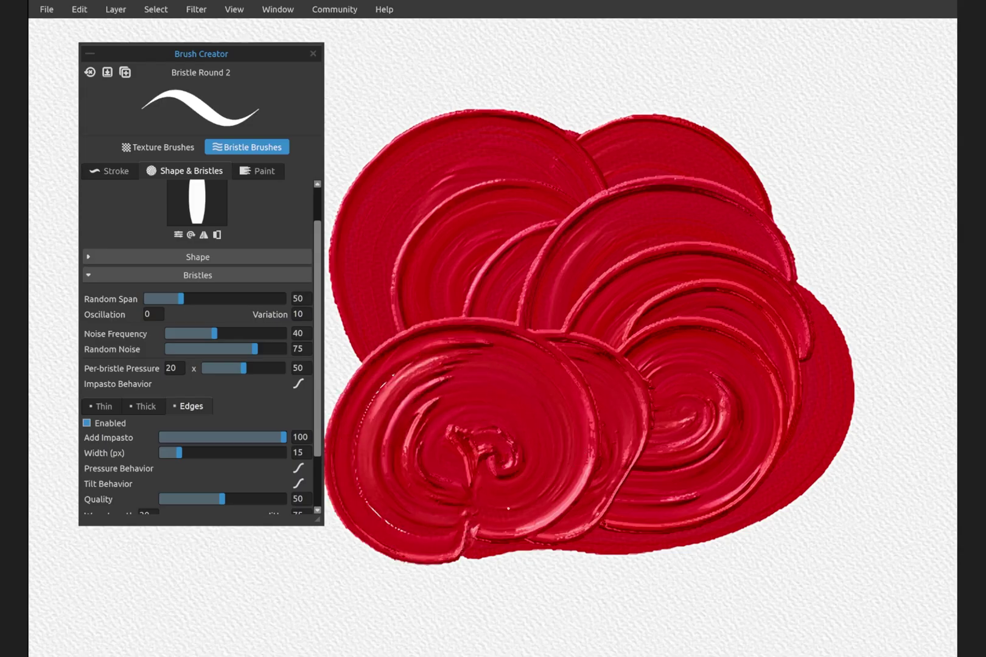
# Compare the Thin, Thick and Edges bristle settings of Bristle Round 2.
pyautogui.click(103, 405)
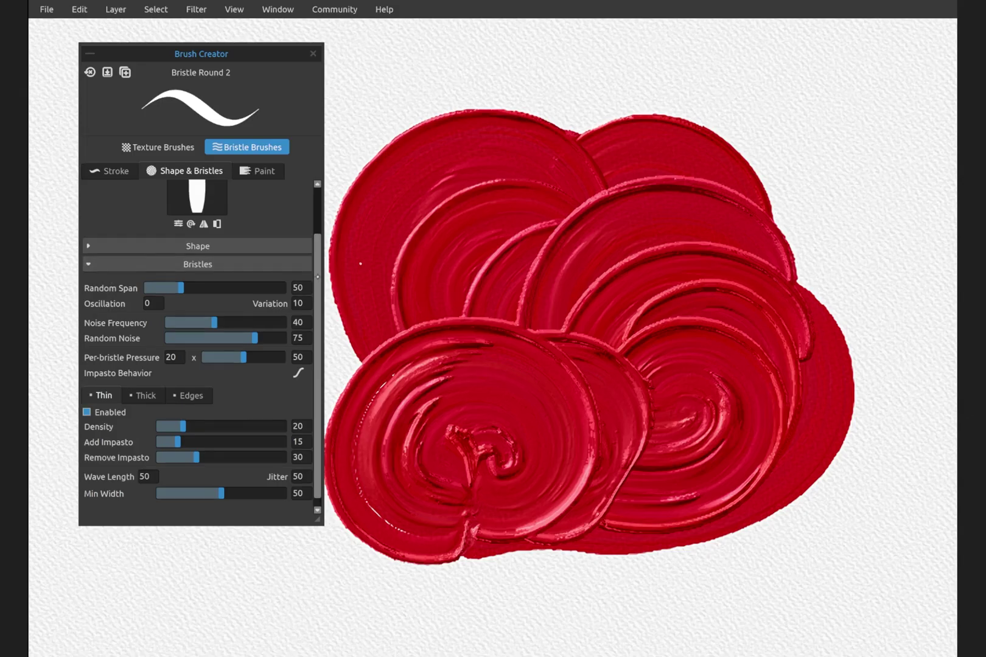
pyautogui.click(145, 386)
pyautogui.click(187, 386)
pyautogui.click(145, 386)
pyautogui.click(104, 386)
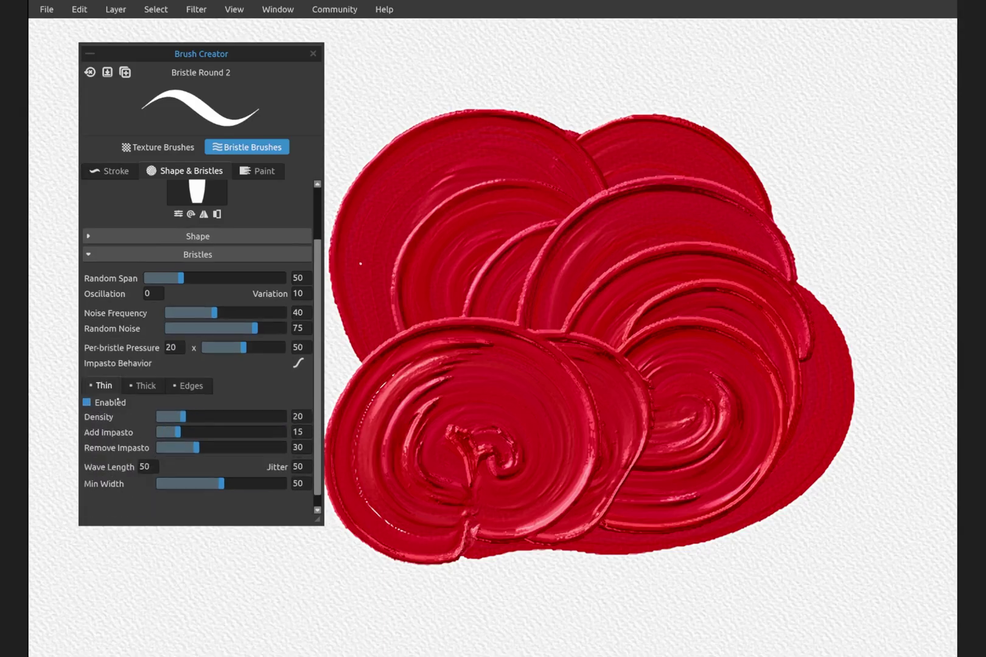
pyautogui.click(188, 386)
# Show the Impasto Behavior pressure curve, paint short overlapping strokes across the upper part of the red paint, and close the curve.
pyautogui.scroll(2, 304, 313)
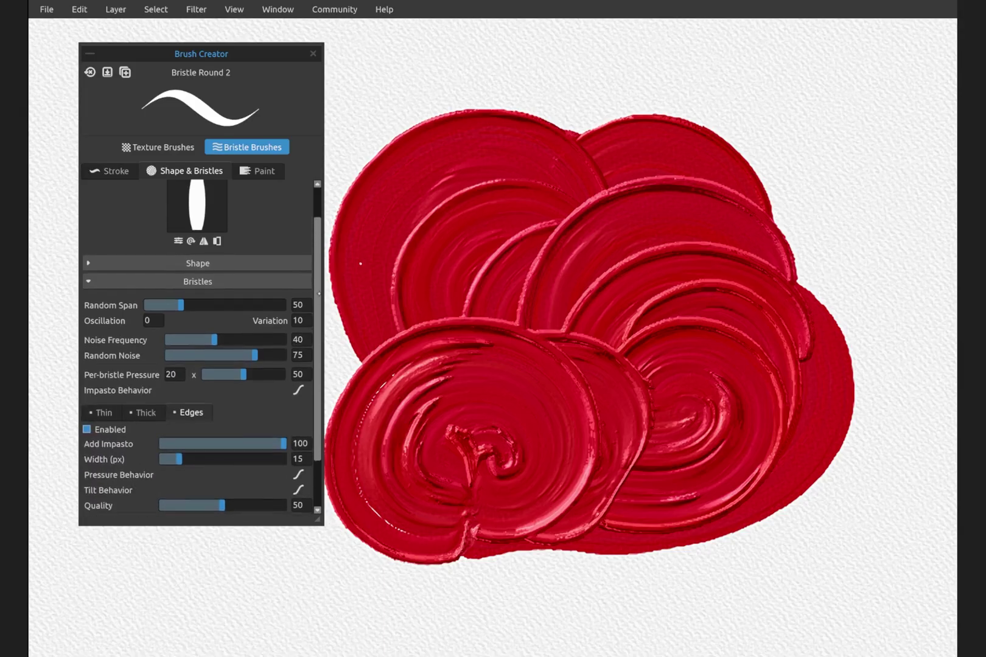
pyautogui.scroll(3, 198, 350)
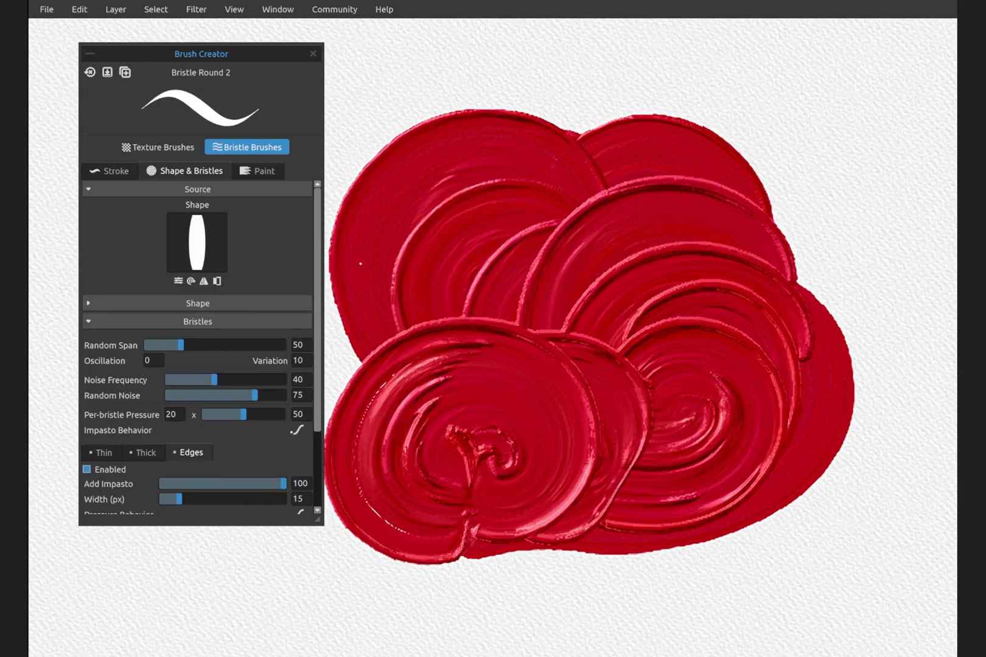
pyautogui.click(298, 430)
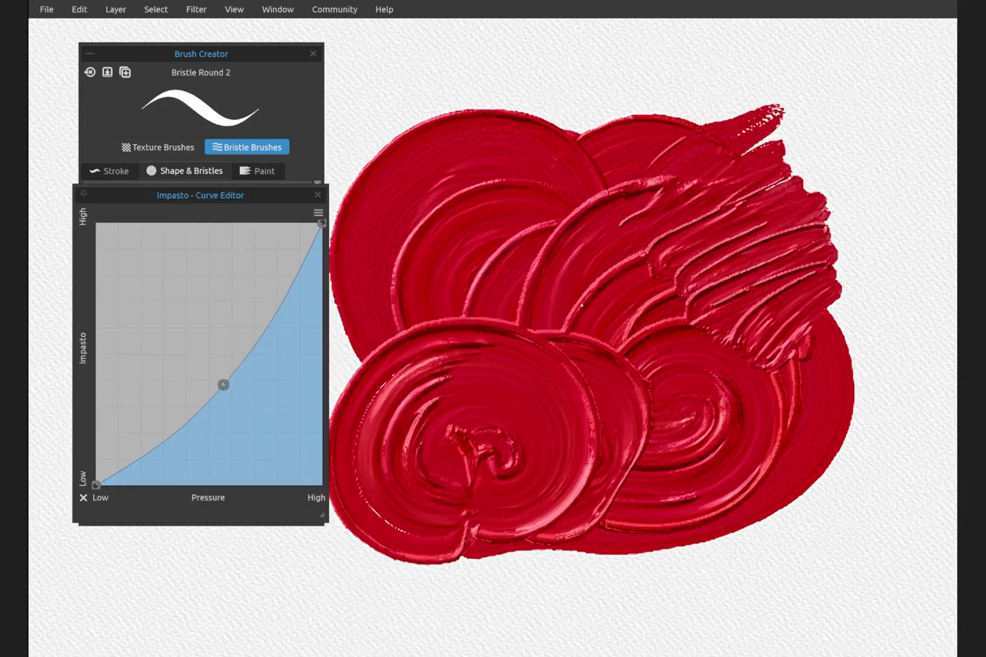
pyautogui.moveTo(409, 378)
pyautogui.mouseDown()
pyautogui.moveTo(489, 250)
pyautogui.moveTo(442, 377)
pyautogui.moveTo(466, 372)
pyautogui.moveTo(475, 382)
pyautogui.moveTo(565, 308)
pyautogui.moveTo(598, 307)
pyautogui.moveTo(552, 378)
pyautogui.moveTo(451, 398)
pyautogui.moveTo(497, 323)
pyautogui.moveTo(557, 271)
pyautogui.moveTo(482, 355)
pyautogui.moveTo(550, 249)
pyautogui.moveTo(547, 371)
pyautogui.moveTo(586, 228)
pyautogui.moveTo(598, 303)
pyautogui.moveTo(606, 258)
pyautogui.moveTo(639, 213)
pyautogui.moveTo(603, 218)
pyautogui.moveTo(626, 176)
pyautogui.moveTo(663, 146)
pyautogui.moveTo(654, 98)
pyautogui.moveTo(582, 82)
pyautogui.moveTo(547, 112)
pyautogui.moveTo(575, 58)
pyautogui.mouseUp()
pyautogui.moveTo(469, 109); pyautogui.dragTo(565, 66)
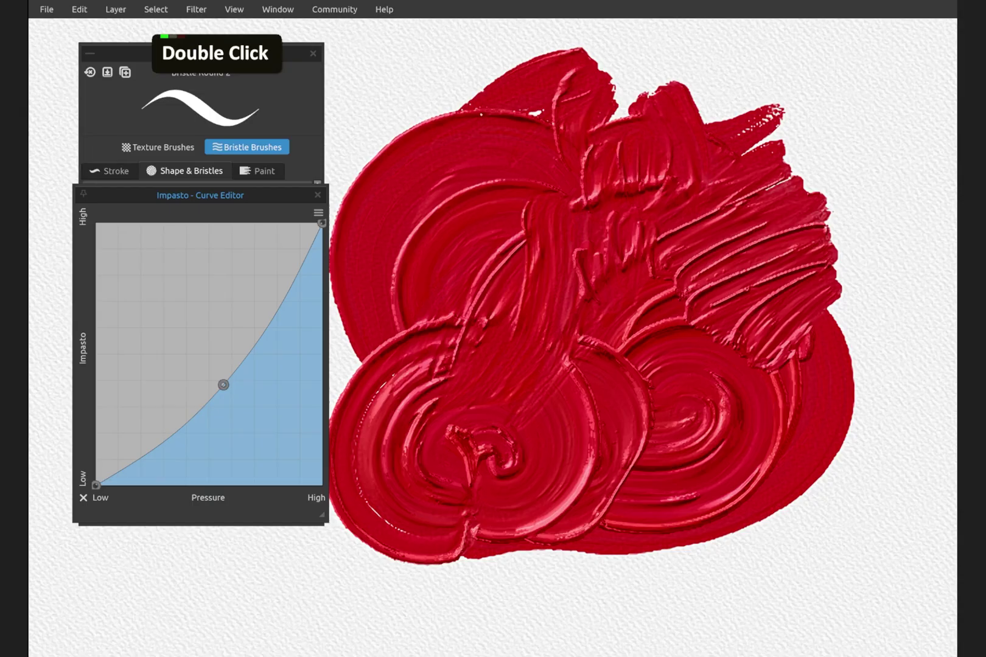
pyautogui.moveTo(453, 129); pyautogui.dragTo(548, 82)
pyautogui.moveTo(502, 125); pyautogui.dragTo(619, 86)
pyautogui.moveTo(418, 141)
pyautogui.mouseDown()
pyautogui.moveTo(409, 126)
pyautogui.moveTo(368, 173)
pyautogui.moveTo(441, 104)
pyautogui.moveTo(423, 132)
pyautogui.moveTo(438, 152)
pyautogui.moveTo(480, 154)
pyautogui.moveTo(423, 233)
pyautogui.mouseUp()
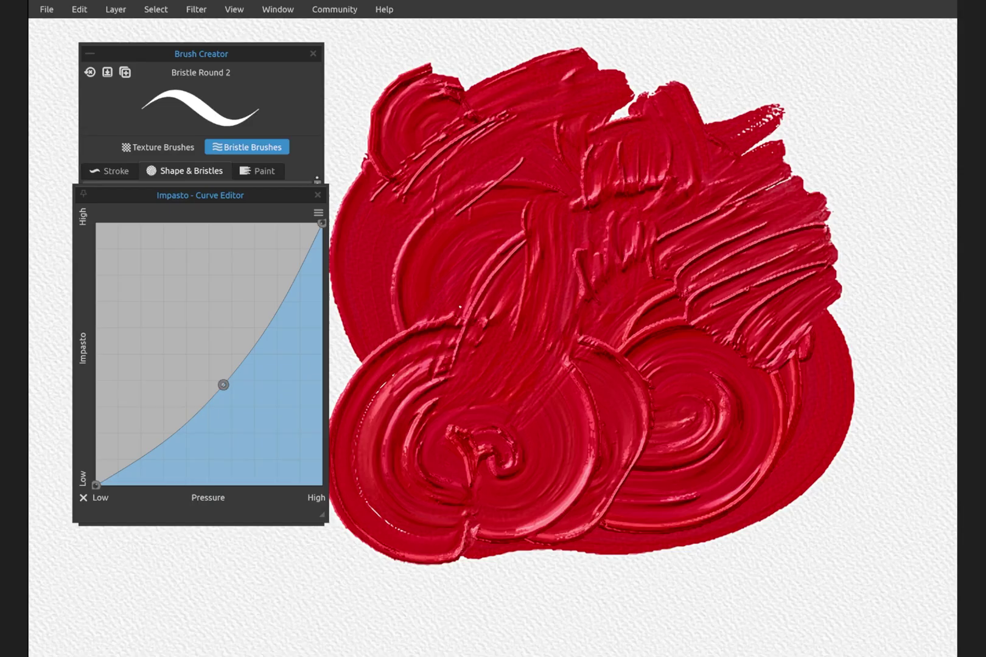
pyautogui.click(318, 194)
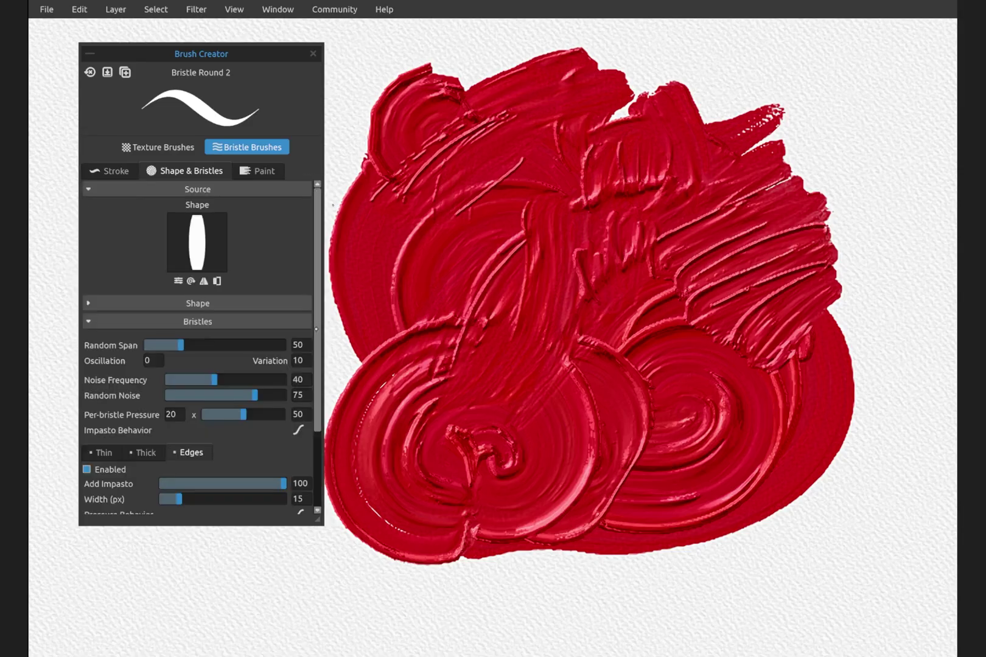
# Examine the pressure curves of the Paint & Mix, Paint & Blend and Blend modes in the brush's paint settings.
pyautogui.click(88, 321)
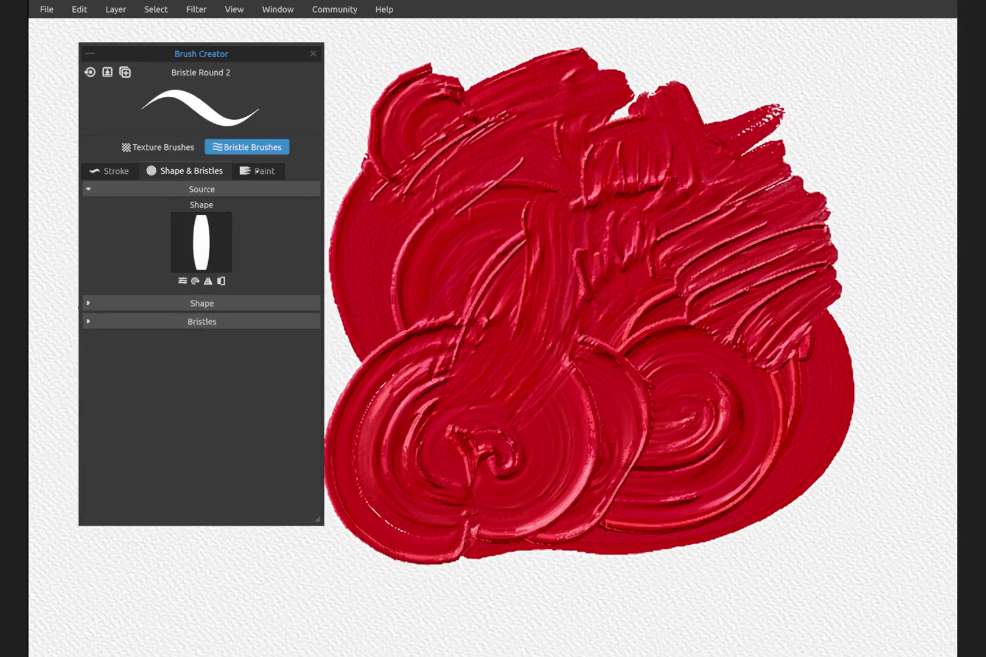
pyautogui.click(260, 171)
pyautogui.click(181, 207)
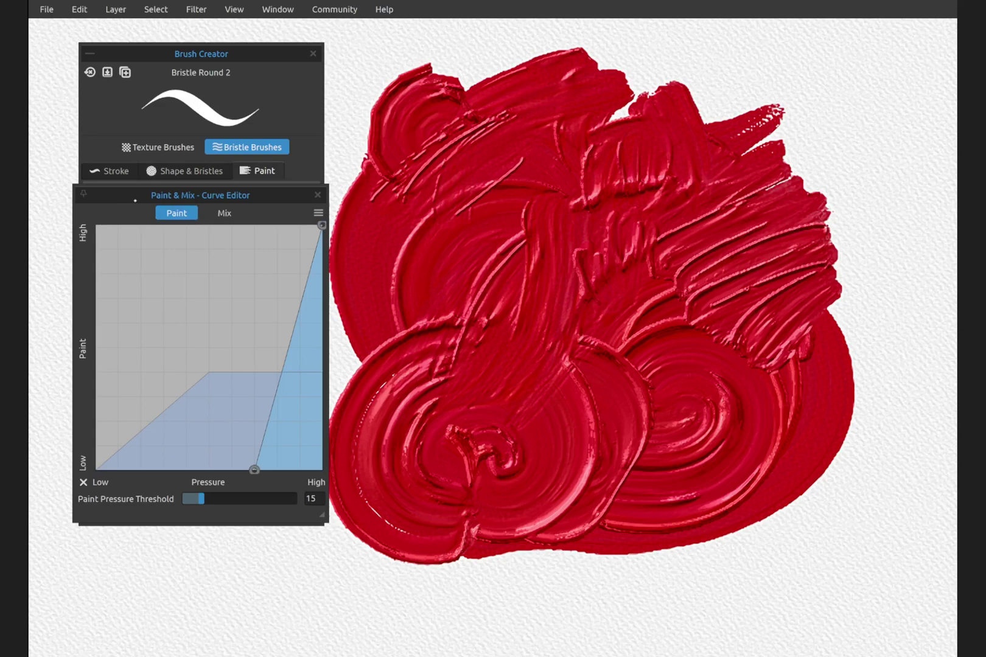
pyautogui.click(317, 194)
pyautogui.click(169, 207)
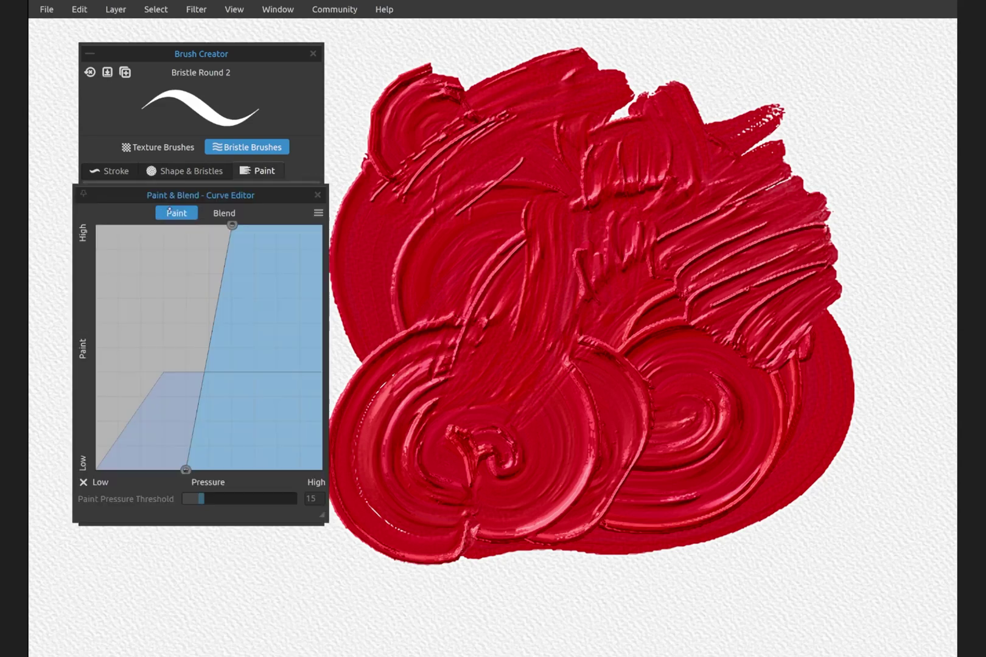
pyautogui.click(317, 195)
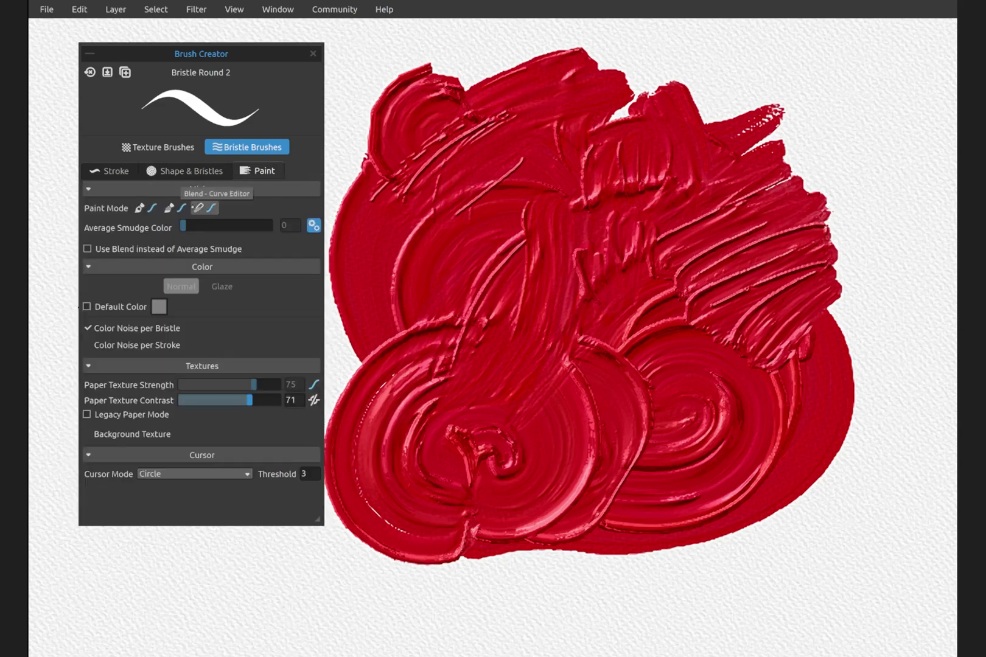
pyautogui.click(180, 208)
pyautogui.click(317, 194)
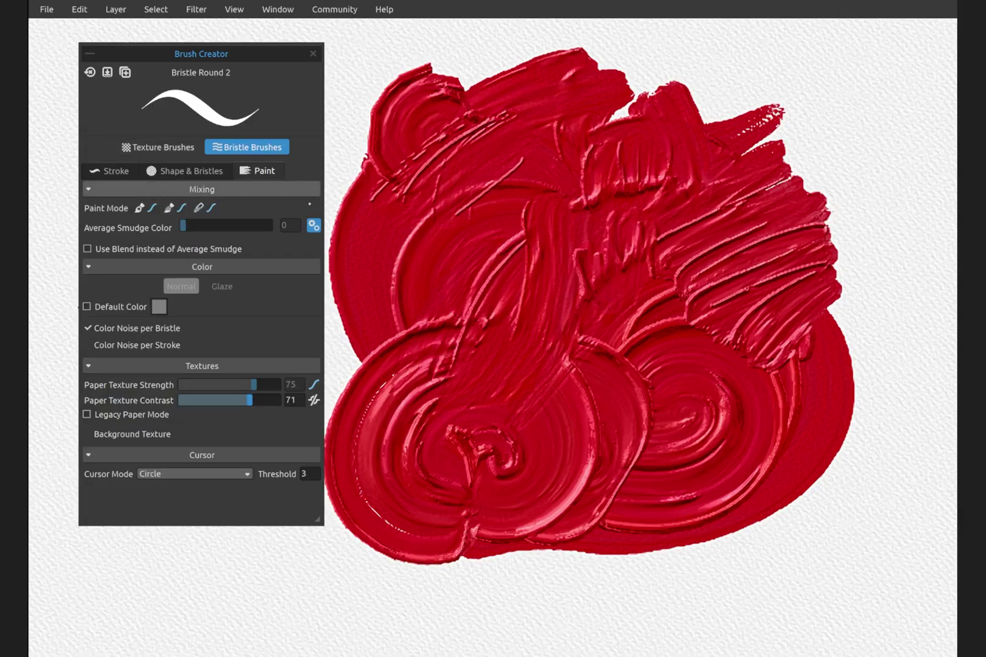
# Clear the canvas, set the per-bristle color noise H to 57, and paint a long diagonal stroke.
pyautogui.press('Delete')
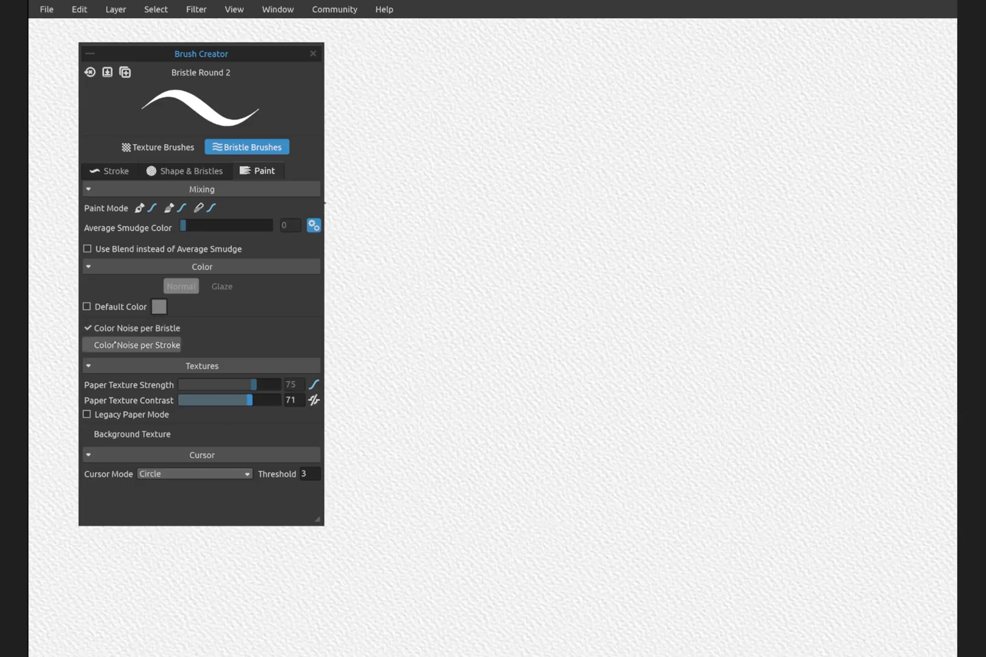
pyautogui.click(150, 329)
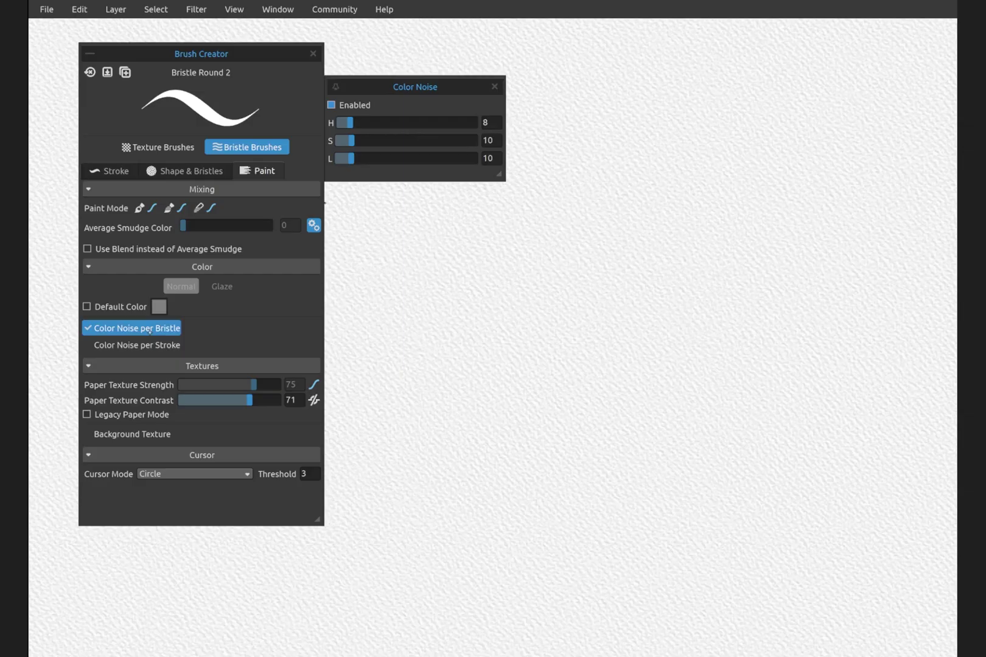
pyautogui.moveTo(355, 124); pyautogui.dragTo(416, 123)
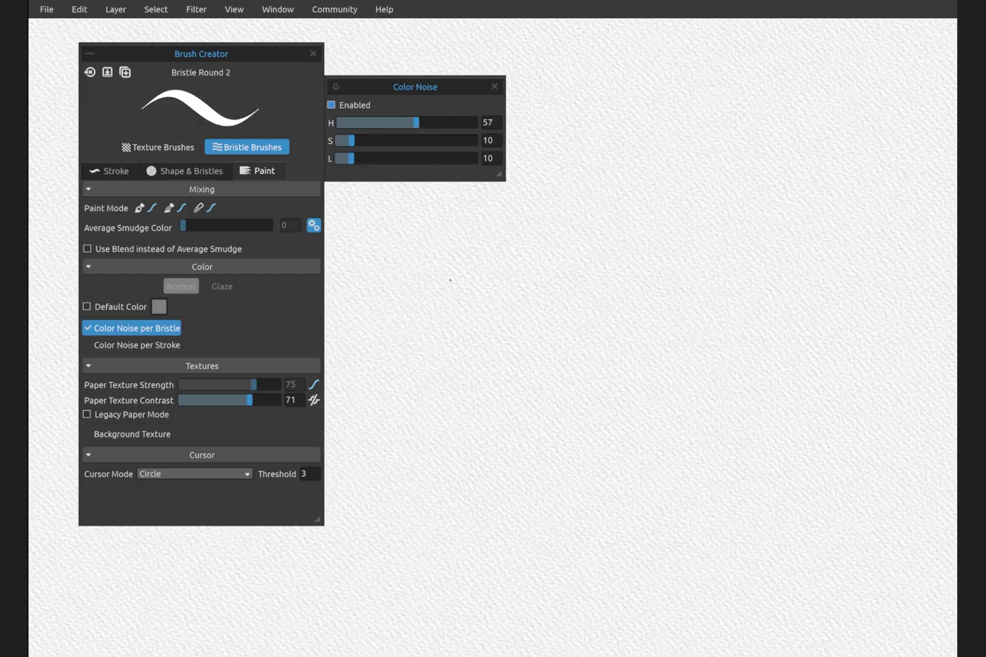
pyautogui.moveTo(392, 340)
pyautogui.mouseDown()
pyautogui.moveTo(550, 237)
pyautogui.moveTo(760, 121)
pyautogui.mouseUp()
# Paint a second diagonal stroke with raised saturation noise and a third with per-bristle noise H 11, S 6 and L 47.
pyautogui.moveTo(413, 123)
pyautogui.mouseDown()
pyautogui.moveTo(353, 123)
pyautogui.moveTo(401, 139)
pyautogui.mouseUp()
pyautogui.moveTo(459, 403); pyautogui.dragTo(818, 189)
pyautogui.moveTo(351, 158); pyautogui.dragTo(402, 158)
pyautogui.doubleClick(345, 140)
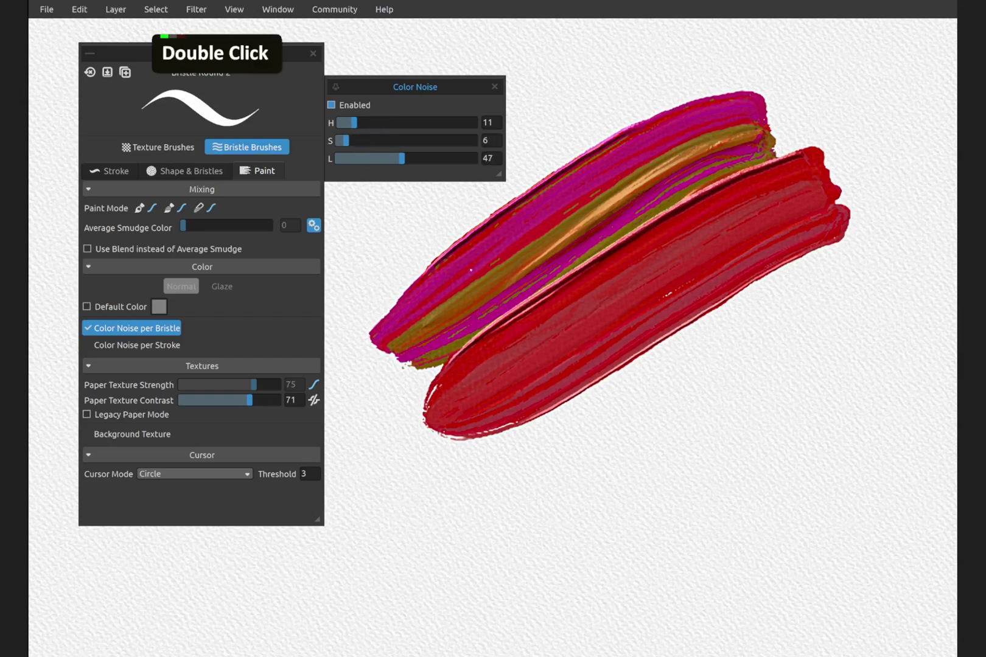
pyautogui.moveTo(462, 501); pyautogui.dragTo(845, 277)
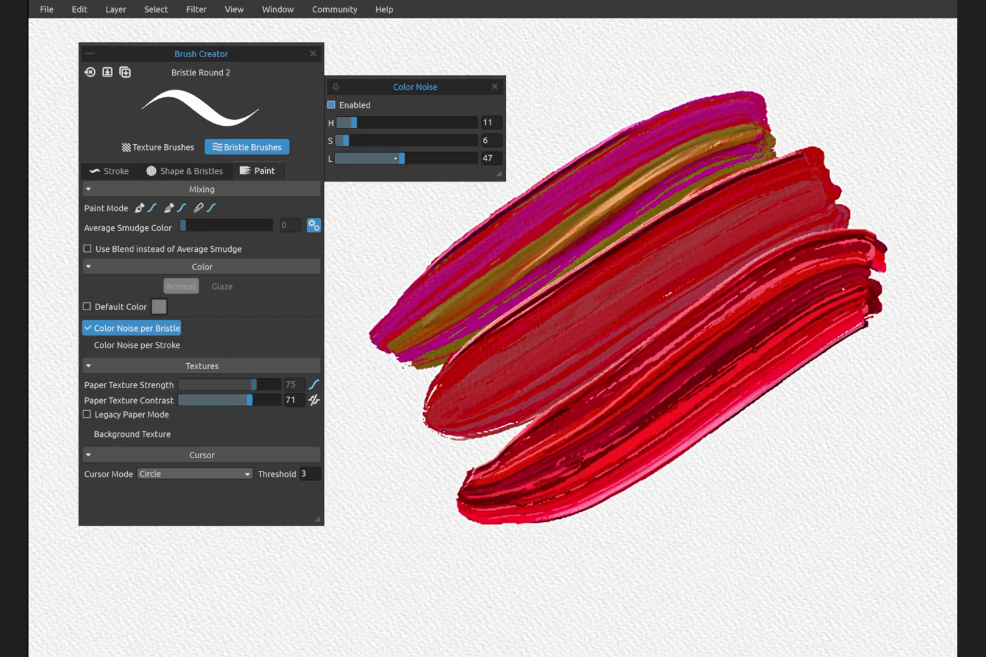
# Set the per-bristle color noise to H 17, S 17 and L 16 and paint several curved and overlapping strokes below.
pyautogui.moveTo(396, 158); pyautogui.dragTo(362, 123)
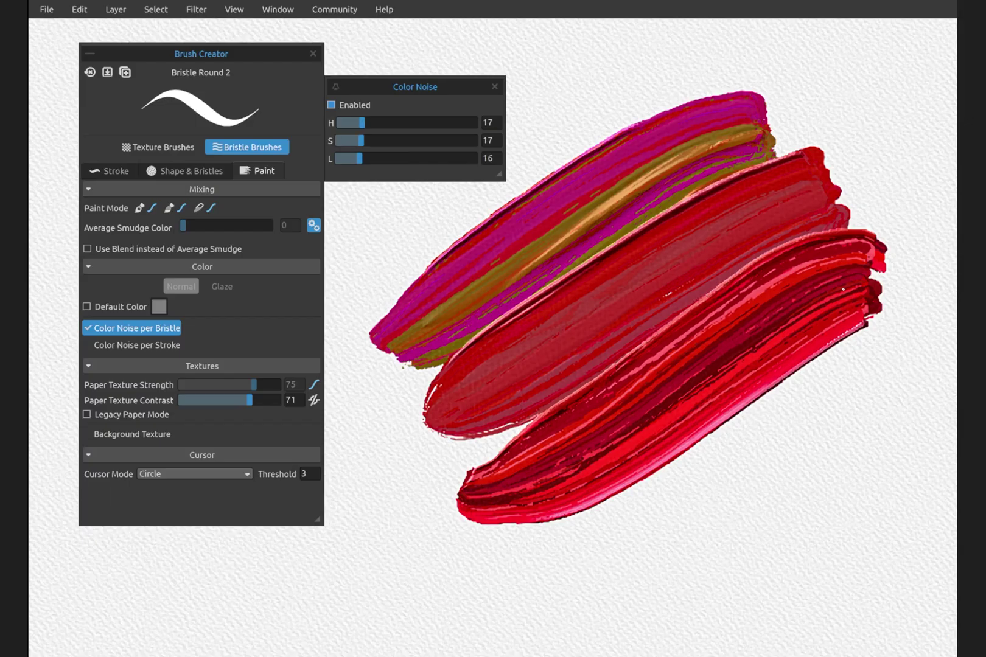
pyautogui.moveTo(457, 584)
pyautogui.mouseDown()
pyautogui.moveTo(715, 517)
pyautogui.moveTo(909, 319)
pyautogui.mouseUp()
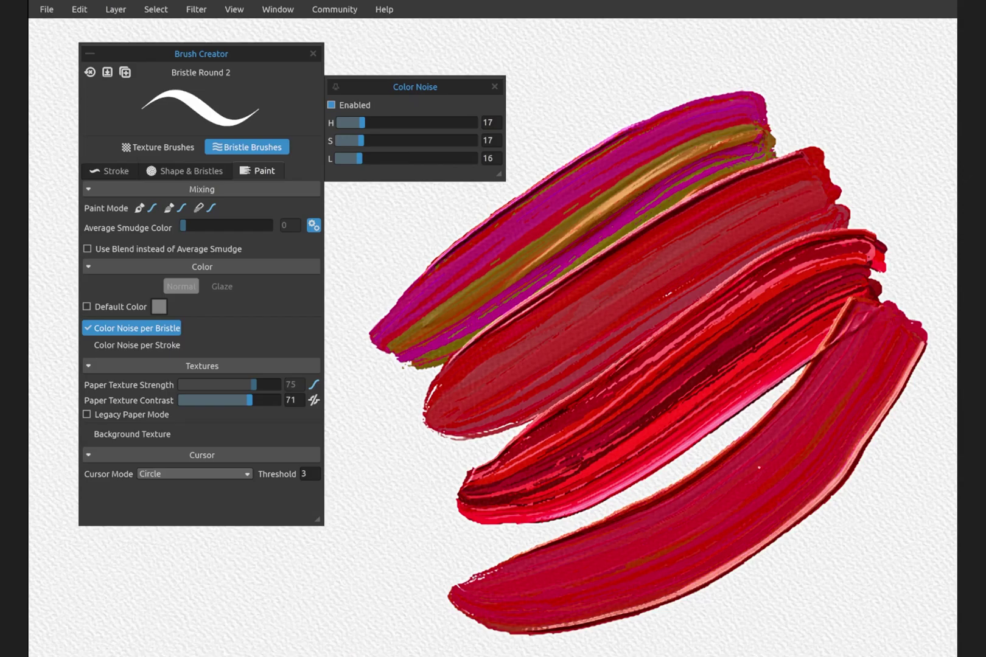
pyautogui.press('space')
pyautogui.moveTo(669, 462); pyautogui.dragTo(529, 131)
pyautogui.moveTo(409, 394)
pyautogui.mouseDown()
pyautogui.moveTo(680, 252)
pyautogui.moveTo(816, 127)
pyautogui.mouseUp()
pyautogui.moveTo(444, 505)
pyautogui.mouseDown()
pyautogui.moveTo(604, 422)
pyautogui.moveTo(864, 255)
pyautogui.mouseUp()
pyautogui.moveTo(468, 569)
pyautogui.mouseDown()
pyautogui.moveTo(583, 527)
pyautogui.moveTo(744, 371)
pyautogui.moveTo(821, 233)
pyautogui.moveTo(862, 326)
pyautogui.moveTo(822, 440)
pyautogui.moveTo(674, 362)
pyautogui.moveTo(438, 439)
pyautogui.moveTo(426, 532)
pyautogui.mouseUp()
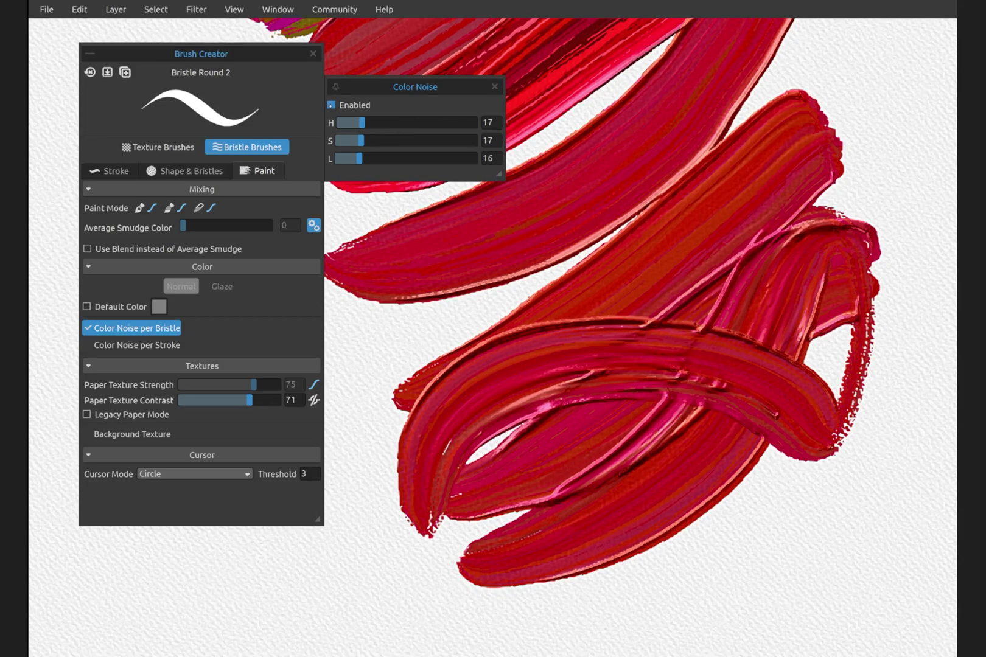
# Disable Color Noise per Bristle and enable Color Noise per Stroke.
pyautogui.click(331, 105)
pyautogui.click(137, 345)
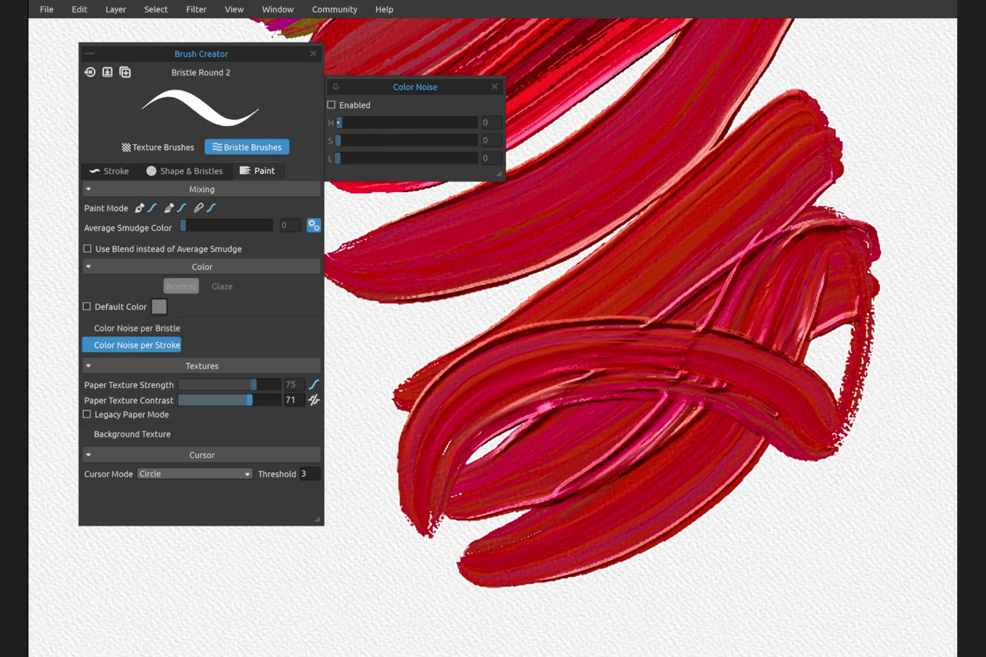
pyautogui.click(331, 104)
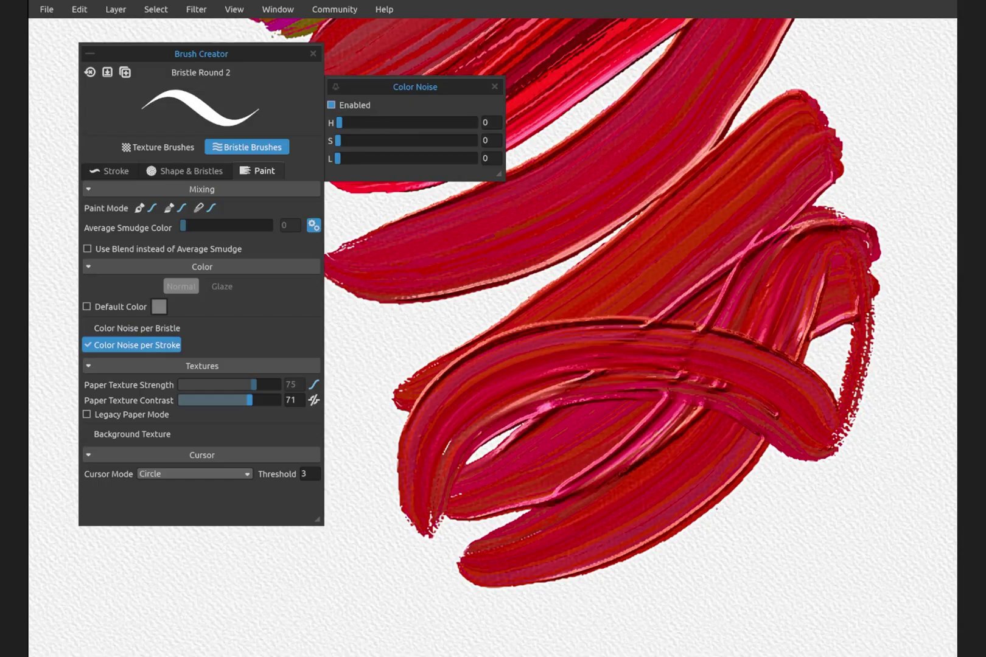
# Set the per-stroke color noise H to 46 and paint a stack of horizontal strokes on an empty canvas area.
pyautogui.press('space')
pyautogui.moveTo(395, 304); pyautogui.dragTo(888, 375)
pyautogui.moveTo(339, 122); pyautogui.dragTo(401, 122)
pyautogui.moveTo(405, 268); pyautogui.dragTo(682, 182)
pyautogui.moveTo(425, 332); pyautogui.dragTo(685, 268)
pyautogui.moveTo(447, 396); pyautogui.dragTo(694, 347)
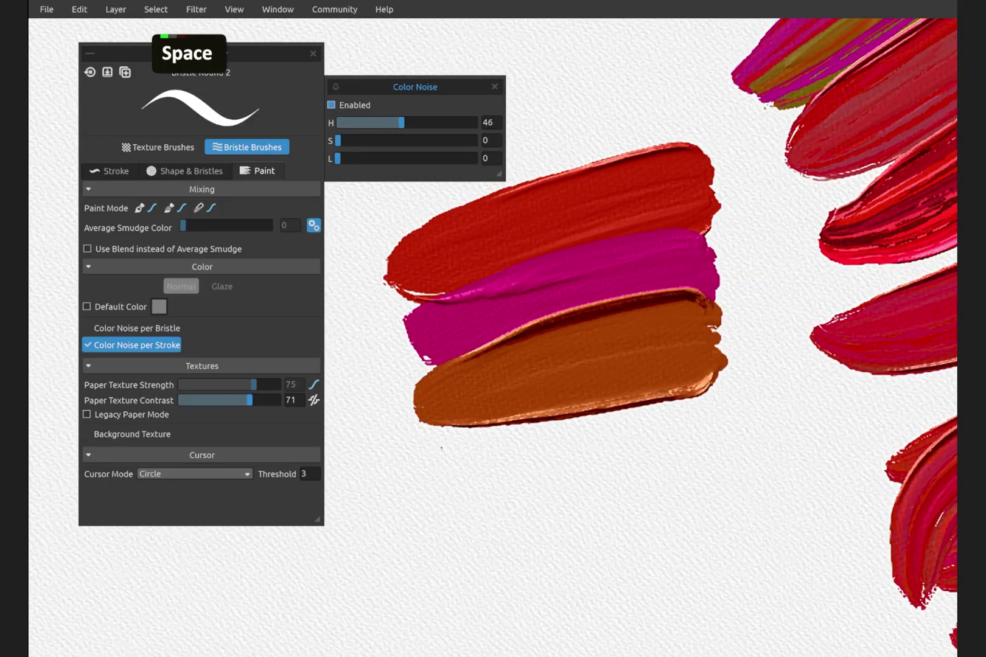
pyautogui.moveTo(435, 454); pyautogui.dragTo(699, 420)
pyautogui.moveTo(438, 505); pyautogui.dragTo(694, 468)
pyautogui.moveTo(450, 535); pyautogui.dragTo(693, 511)
# Set the per-stroke color noise H to 18 and paint a second stack of horizontal strokes beside the first.
pyautogui.moveTo(420, 371); pyautogui.dragTo(634, 339)
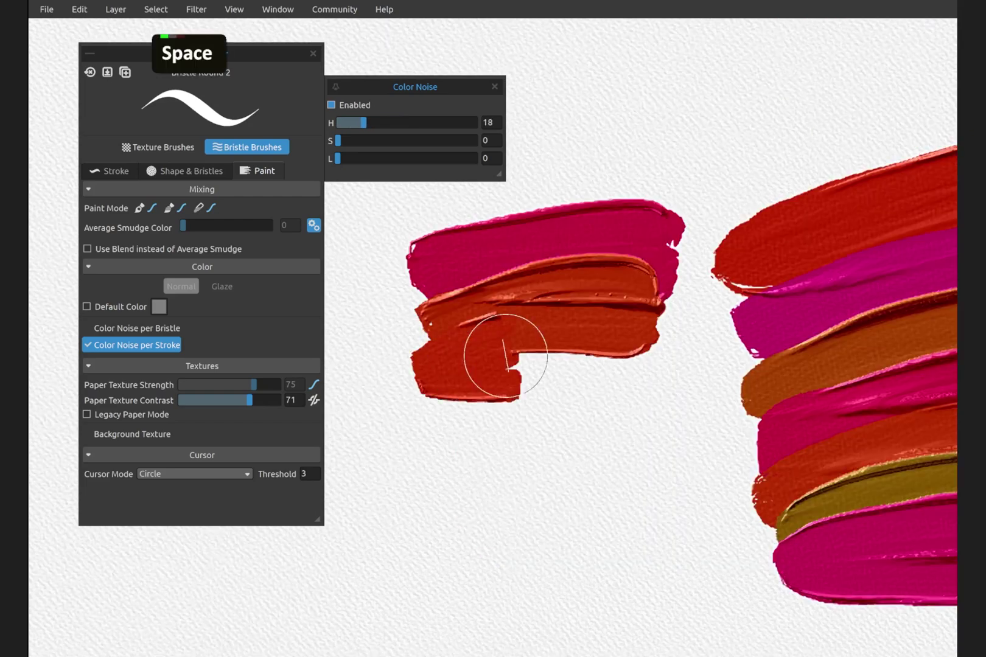
pyautogui.moveTo(450, 414); pyautogui.dragTo(627, 393)
pyautogui.moveTo(441, 450); pyautogui.dragTo(636, 429)
pyautogui.moveTo(451, 496); pyautogui.dragTo(618, 477)
pyautogui.moveTo(444, 533)
pyautogui.mouseDown()
pyautogui.moveTo(626, 514)
pyautogui.moveTo(638, 534)
pyautogui.mouseUp()
pyautogui.moveTo(423, 584)
pyautogui.mouseDown()
pyautogui.moveTo(627, 568)
pyautogui.moveTo(694, 578)
pyautogui.mouseUp()
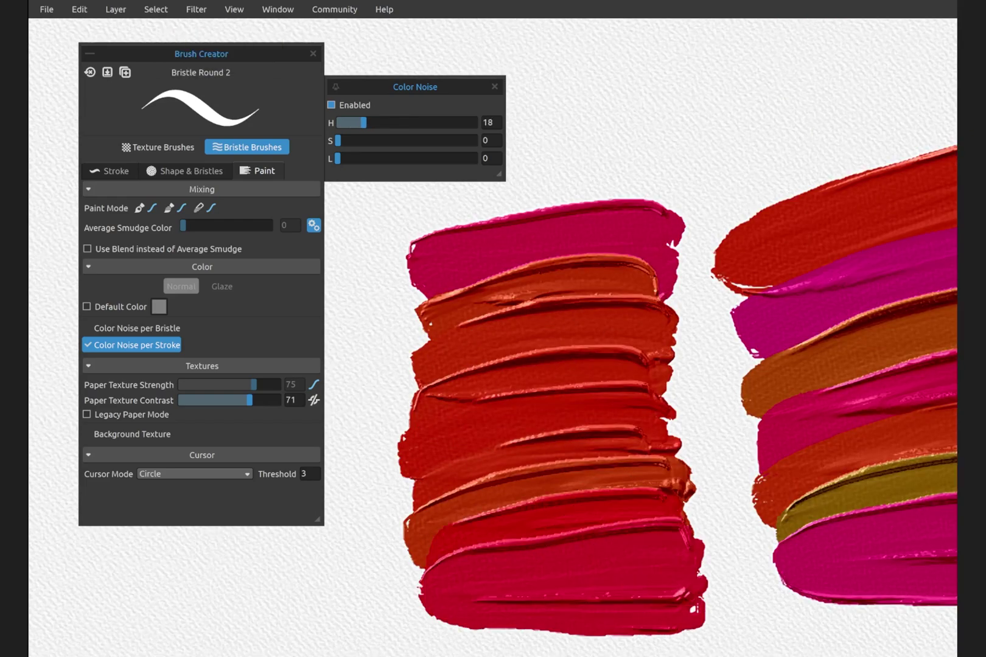
# Paint overlapping vertical strokes over the second stack of horizontal strokes.
pyautogui.press('4')
pyautogui.moveTo(514, 469)
pyautogui.mouseDown()
pyautogui.moveTo(633, 365)
pyautogui.moveTo(608, 219)
pyautogui.moveTo(668, 264)
pyautogui.moveTo(654, 539)
pyautogui.mouseUp()
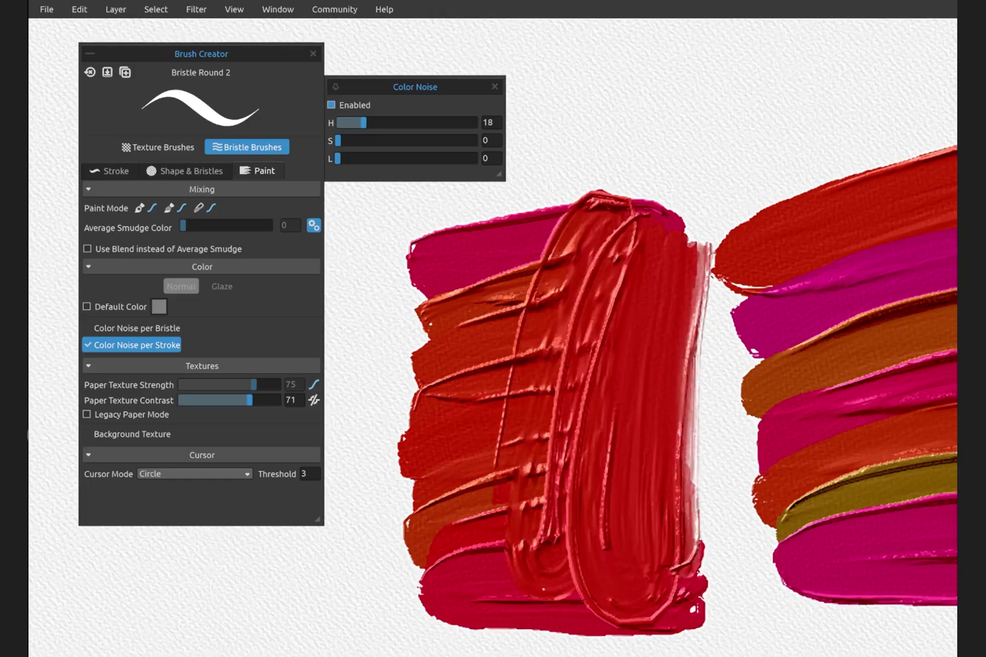
pyautogui.moveTo(615, 240); pyautogui.dragTo(541, 535)
pyautogui.moveTo(517, 261); pyautogui.dragTo(438, 517)
pyautogui.moveTo(505, 213); pyautogui.dragTo(426, 371)
pyautogui.press('4')
pyautogui.moveTo(501, 533); pyautogui.dragTo(553, 367)
pyautogui.moveTo(463, 498); pyautogui.dragTo(496, 310)
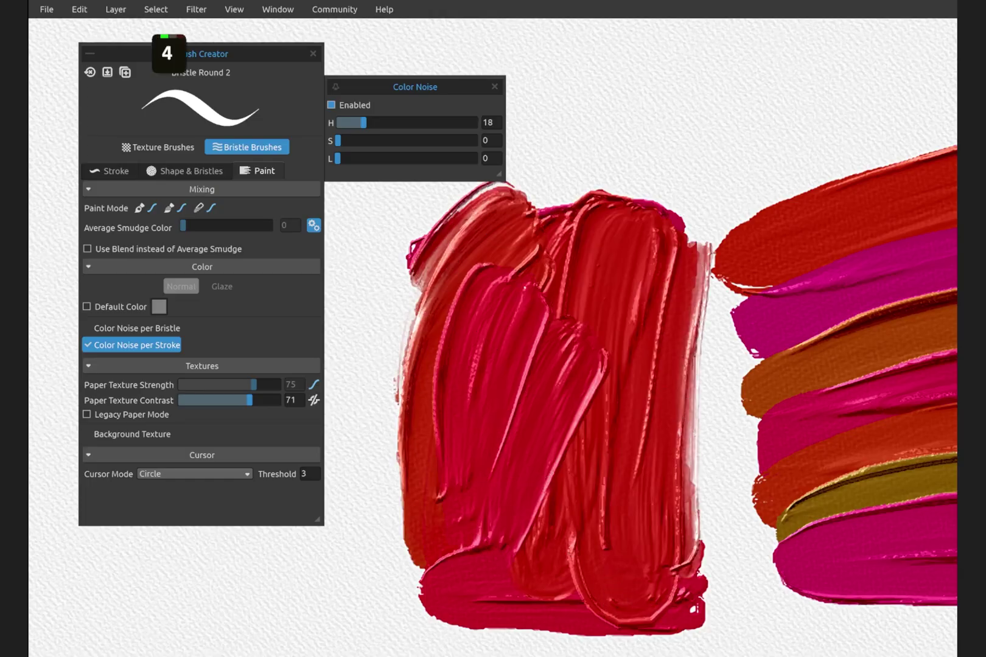
pyautogui.moveTo(542, 505); pyautogui.dragTo(575, 286)
pyautogui.moveTo(590, 517); pyautogui.dragTo(627, 285)
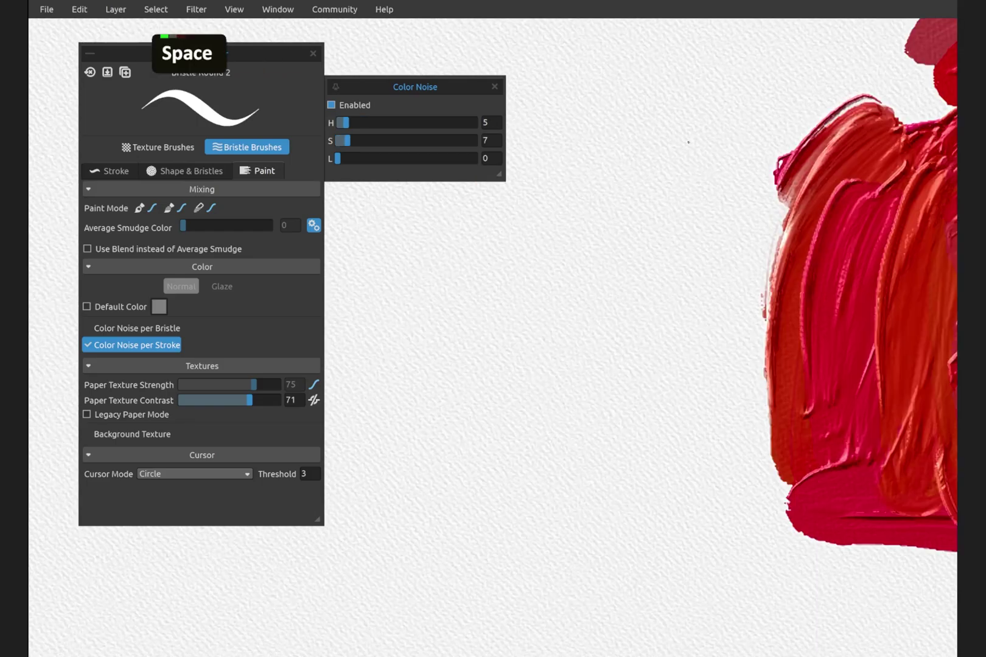
# Set the per-stroke color noise to H 5, S 7 and L 40 and paint a column of short strokes on empty canvas.
pyautogui.moveTo(338, 158); pyautogui.dragTo(392, 158)
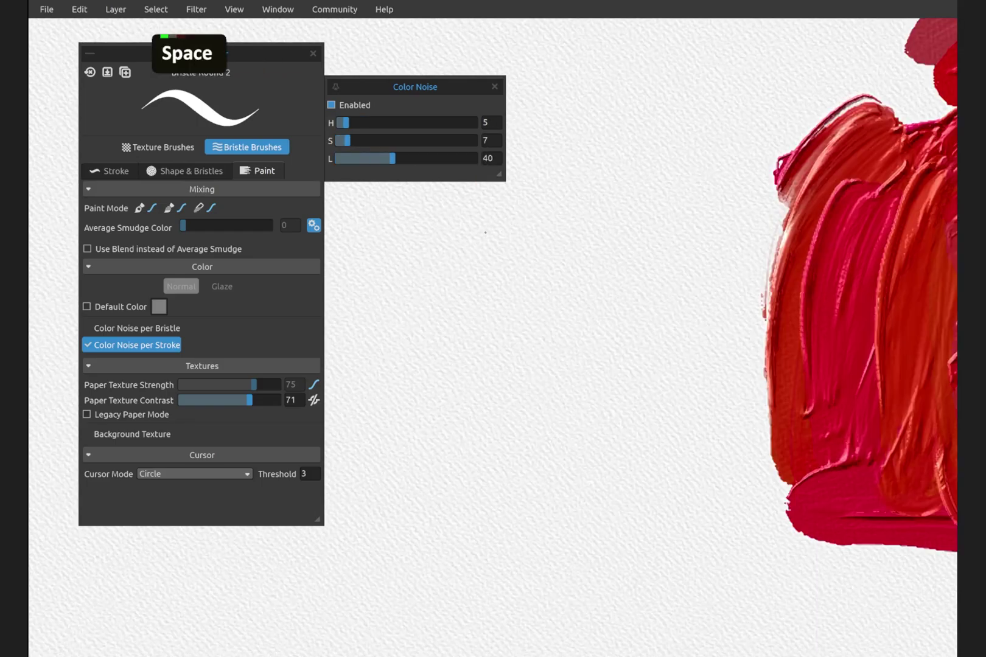
pyautogui.moveTo(420, 243); pyautogui.dragTo(557, 223)
pyautogui.moveTo(408, 292); pyautogui.dragTo(584, 268)
pyautogui.moveTo(420, 341); pyautogui.dragTo(599, 304)
pyautogui.moveTo(414, 384); pyautogui.dragTo(605, 346)
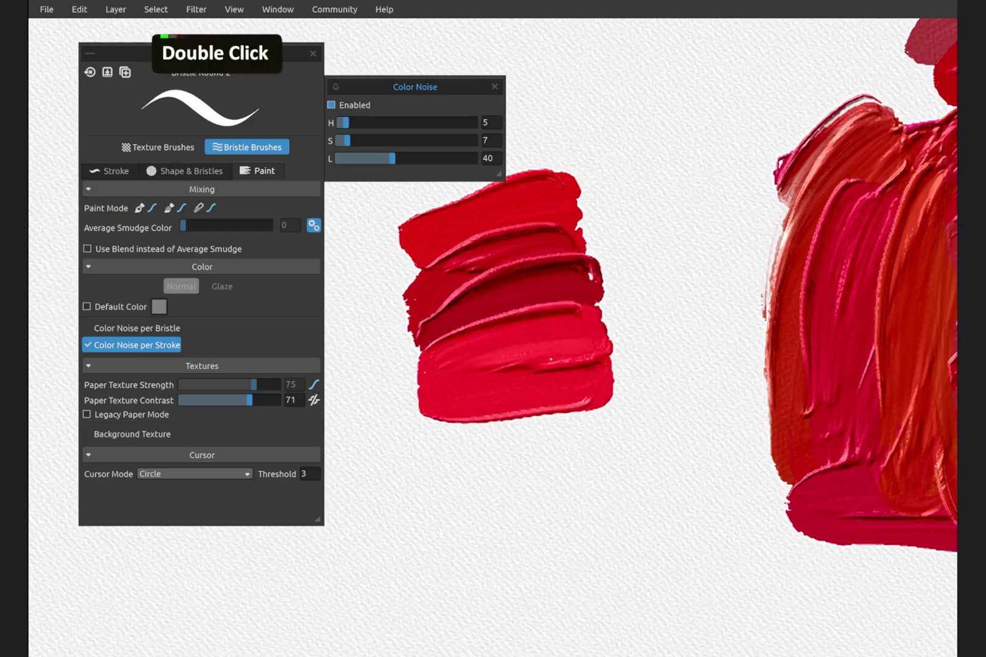
pyautogui.moveTo(425, 426); pyautogui.dragTo(611, 395)
pyautogui.moveTo(471, 450); pyautogui.dragTo(593, 406)
pyautogui.moveTo(471, 485); pyautogui.dragTo(591, 444)
pyautogui.moveTo(486, 522); pyautogui.dragTo(616, 494)
pyautogui.moveTo(490, 554); pyautogui.dragTo(619, 534)
pyautogui.moveTo(512, 582); pyautogui.dragTo(660, 578)
# Paint two more columns of short overlapping strokes, one on each side of the existing column.
pyautogui.moveTo(555, 189)
pyautogui.mouseDown()
pyautogui.moveTo(568, 214)
pyautogui.moveTo(641, 243)
pyautogui.moveTo(665, 229)
pyautogui.mouseUp()
pyautogui.moveTo(637, 290); pyautogui.dragTo(686, 264)
pyautogui.moveTo(627, 337); pyautogui.dragTo(685, 309)
pyautogui.moveTo(635, 377); pyautogui.dragTo(705, 352)
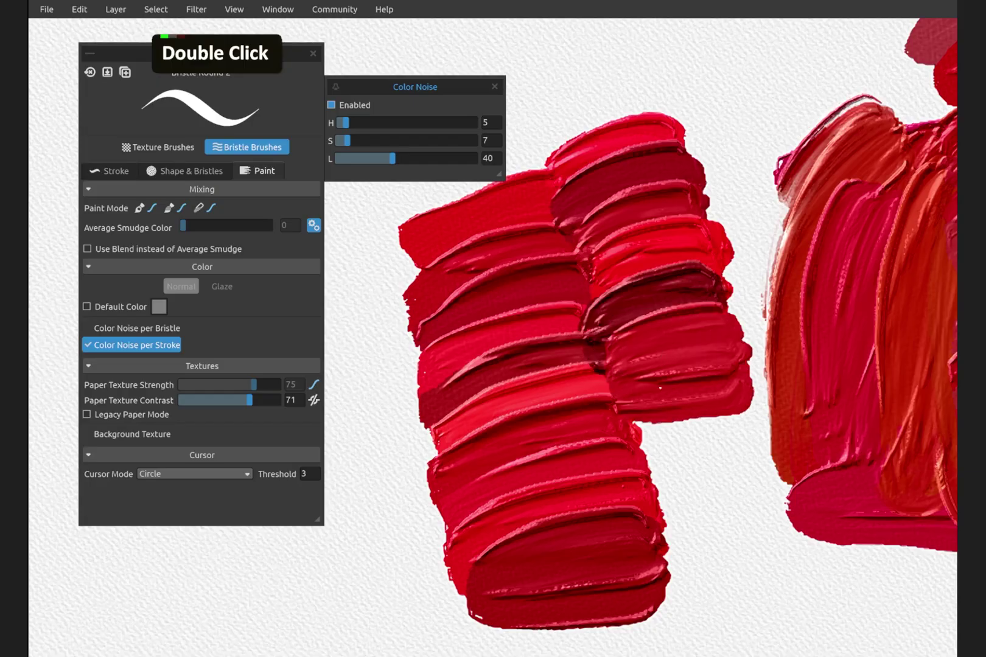
pyautogui.moveTo(648, 412); pyautogui.dragTo(708, 397)
pyautogui.moveTo(636, 438); pyautogui.dragTo(755, 475)
pyautogui.moveTo(647, 487); pyautogui.dragTo(726, 541)
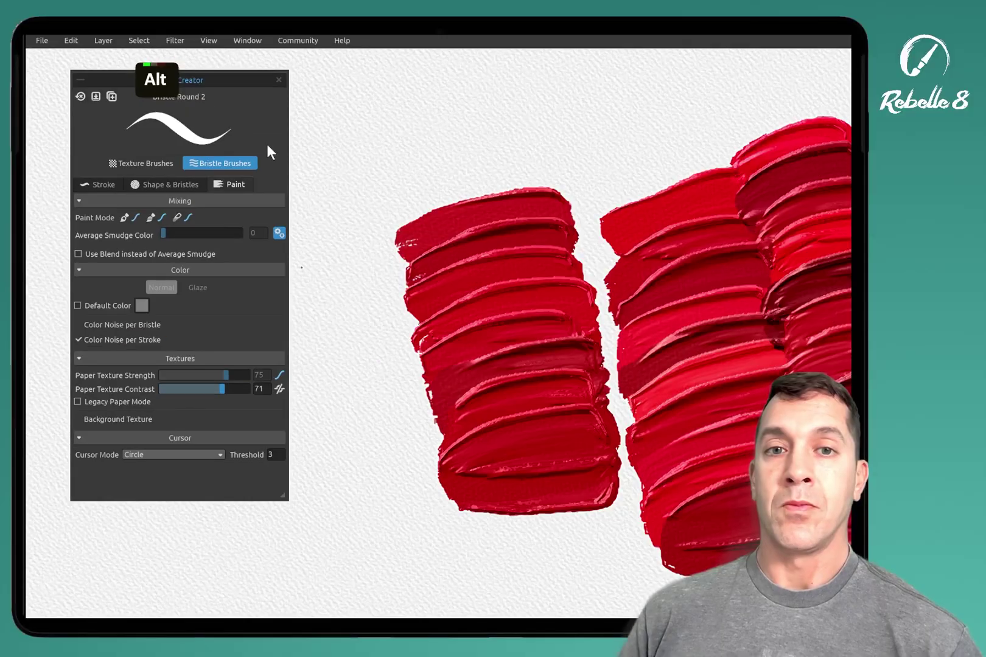